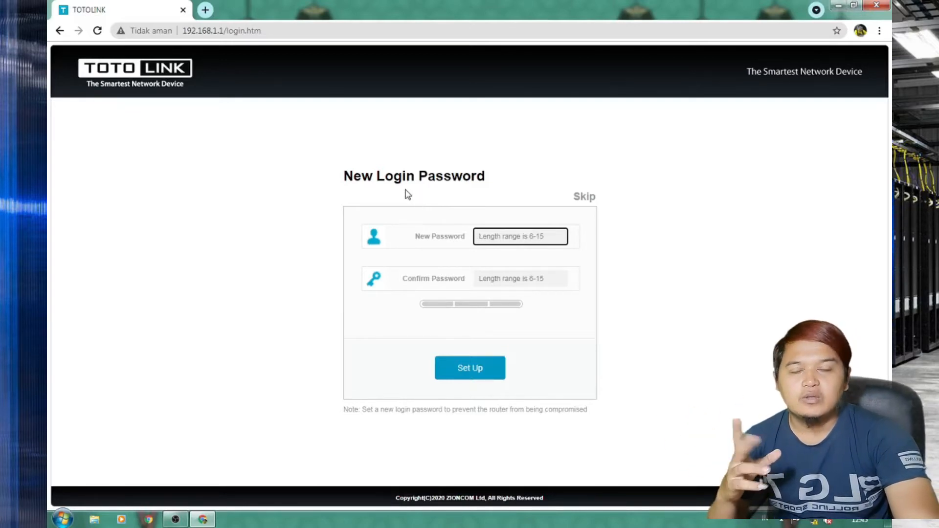
Skip the new-password prompt and log in to TOTOLINK with the password and verification code.
{"action": "left_click", "coordinate": [590, 197]}
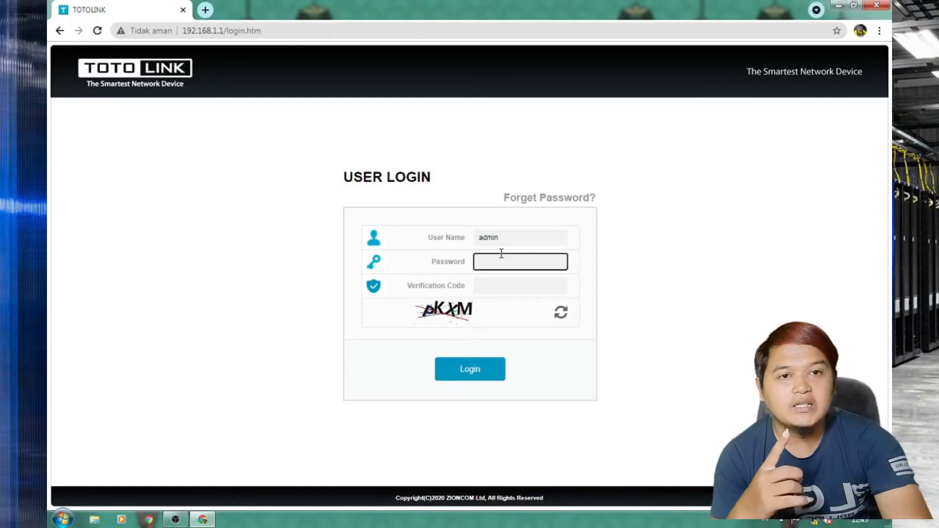
{"action": "type", "text": "dmin"}
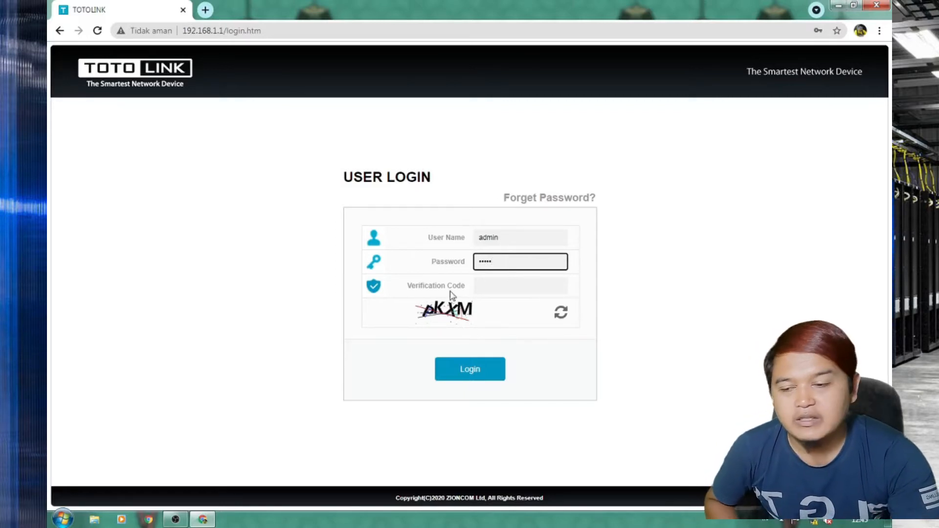
{"action": "left_click", "coordinate": [487, 287]}
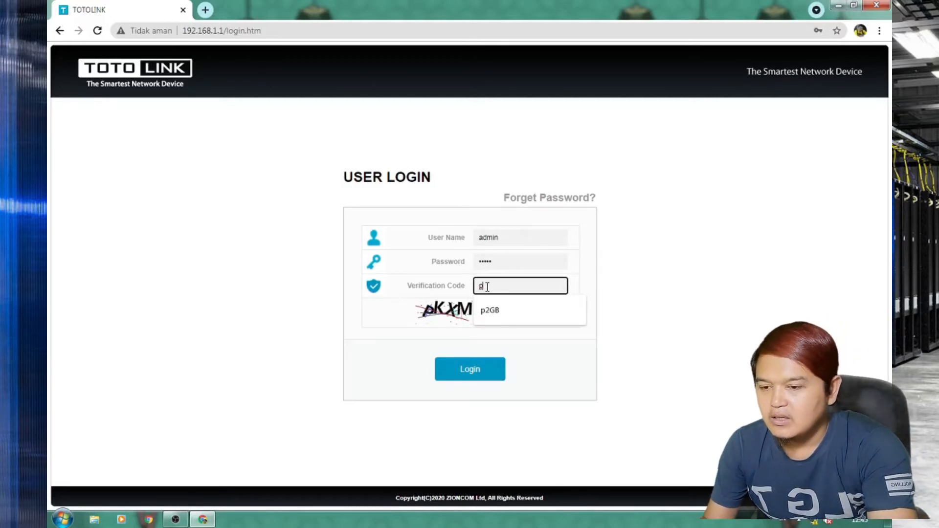
{"action": "type", "text": "pKXM"}
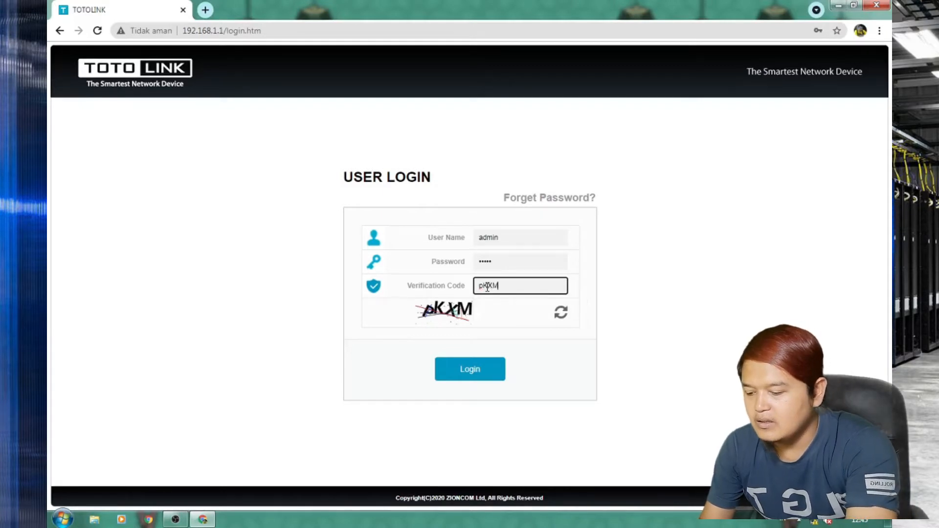
{"action": "left_click", "coordinate": [472, 371]}
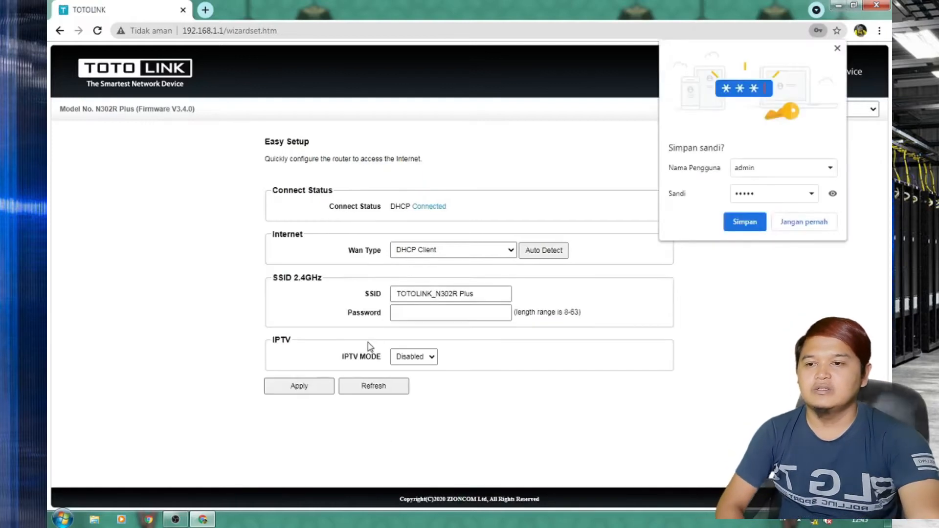
Dismiss Chrome's Simpan sandi popup and expand the Wan Type dropdown on Easy Setup.
{"action": "left_click", "coordinate": [837, 48]}
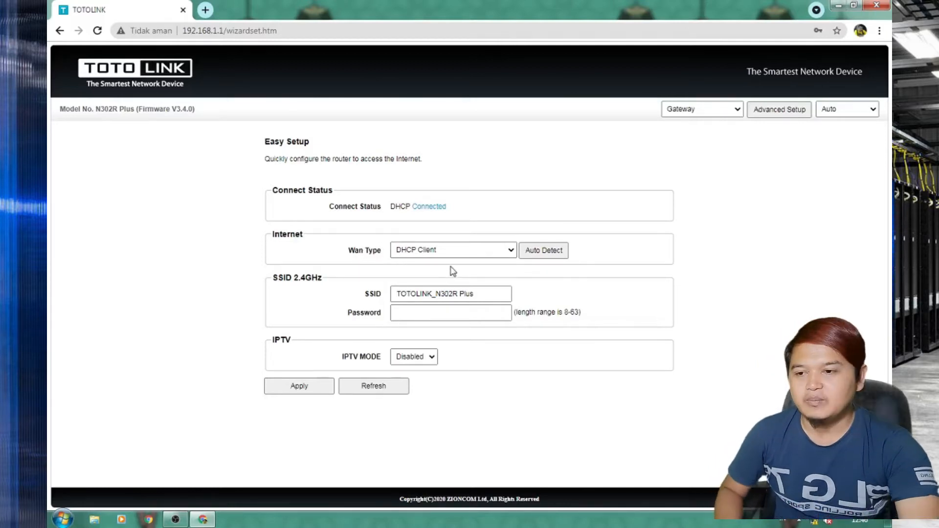
{"action": "left_click", "coordinate": [506, 252]}
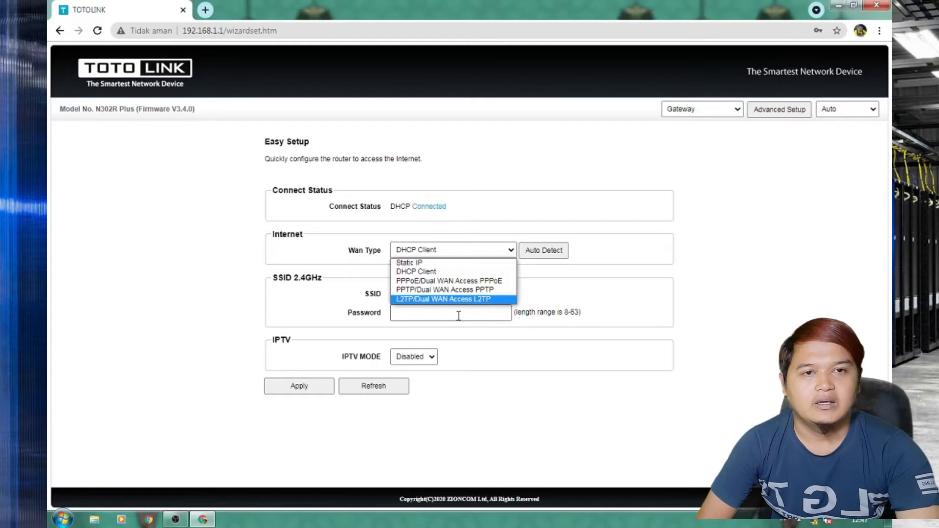
Close the Wan Type list keeping DHCP Client, focus the SSID password field, and open Advanced Setup.
{"action": "left_click", "coordinate": [229, 293]}
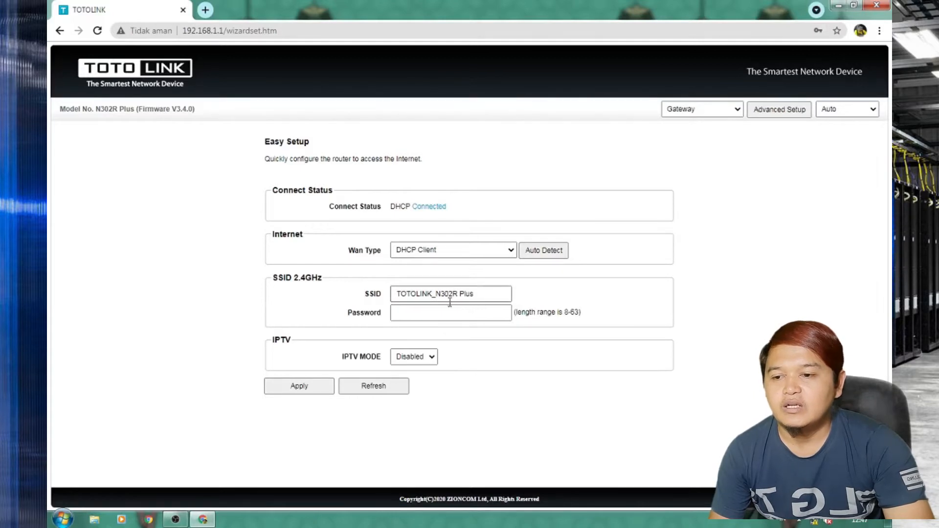
{"action": "left_click", "coordinate": [440, 316]}
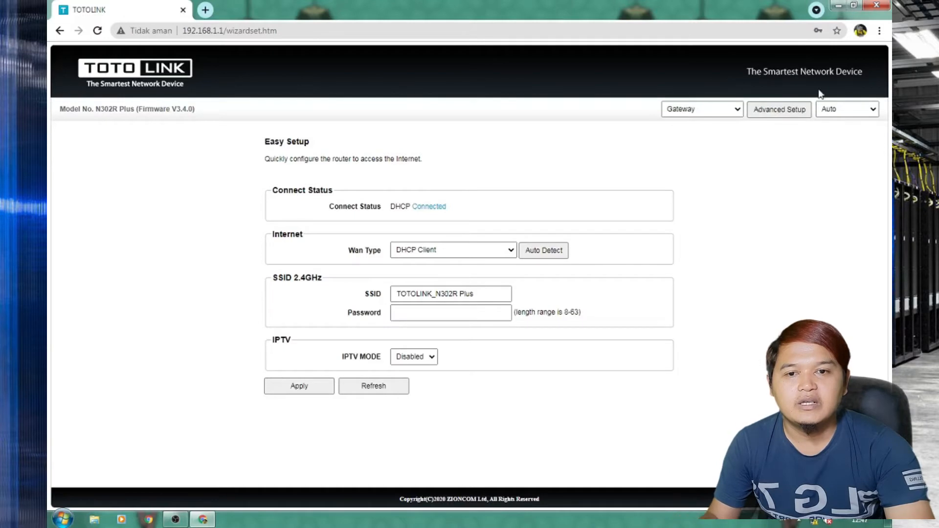
{"action": "left_click", "coordinate": [771, 112]}
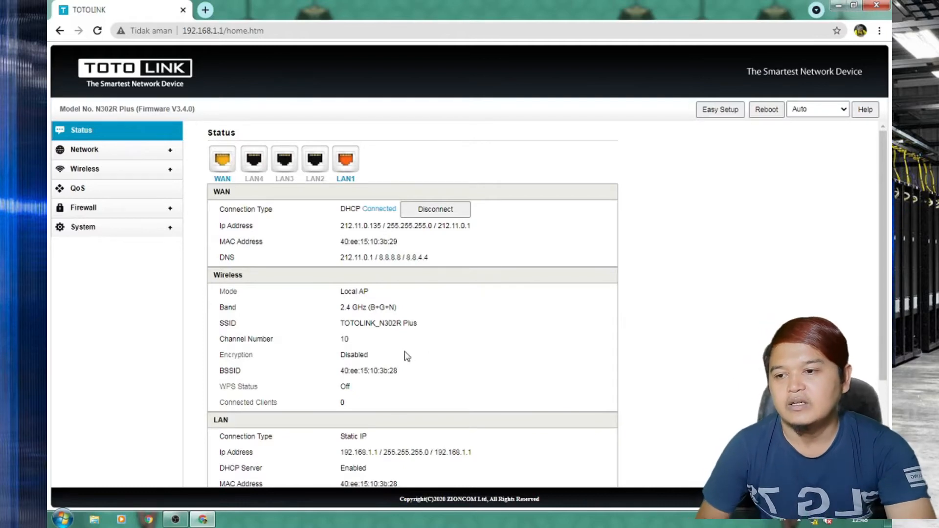
Scroll the TOTOLINK Status page down to System Information and back up.
{"action": "scroll", "coordinate": [374, 343], "scroll_direction": "down", "scroll_amount": 3}
{"action": "scroll", "coordinate": [374, 343], "scroll_direction": "down", "scroll_amount": 1}
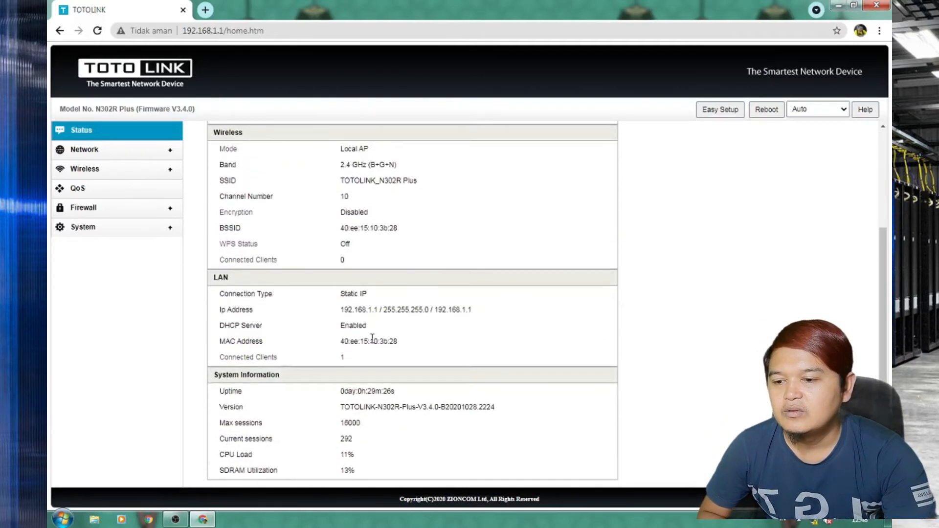
{"action": "scroll", "coordinate": [372, 337], "scroll_direction": "up", "scroll_amount": 3}
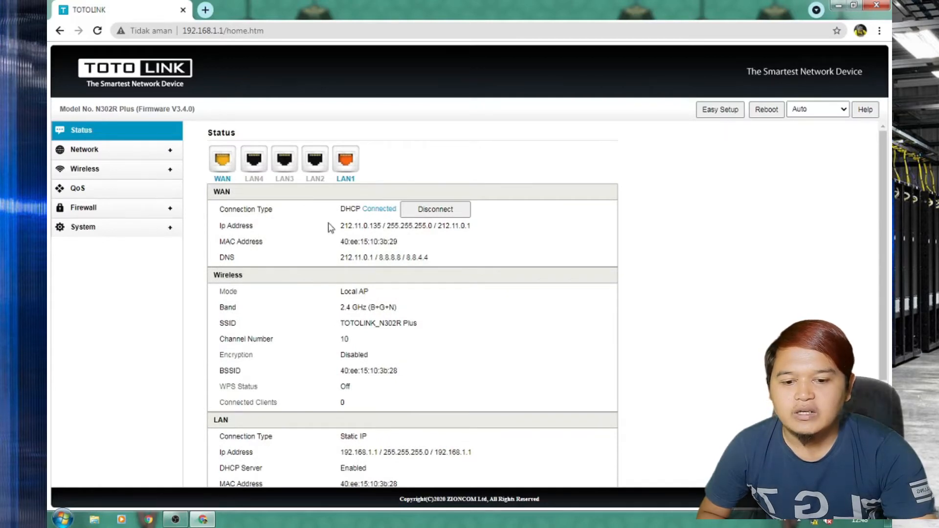
Load 212.11.0.1 in a new Chrome tab to reach the hotspot login page.
{"action": "left_click", "coordinate": [205, 10]}
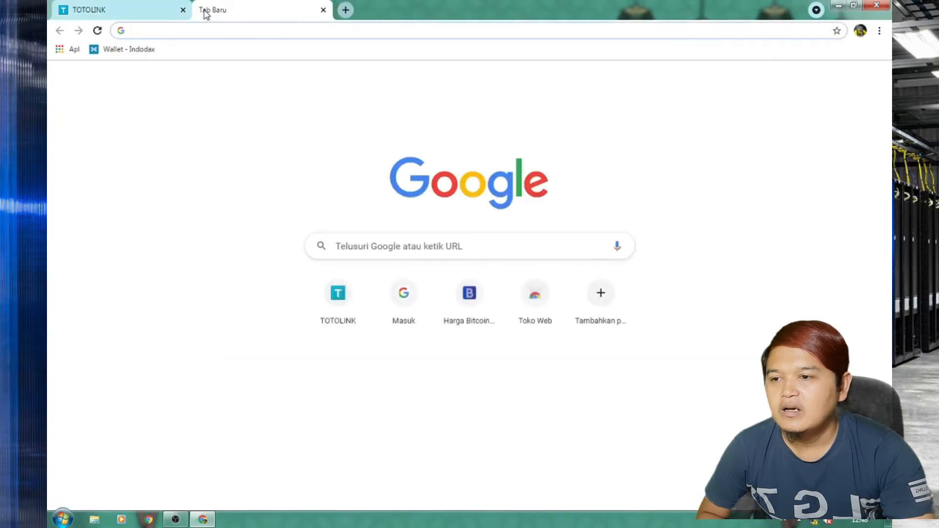
{"action": "type", "text": "2"}
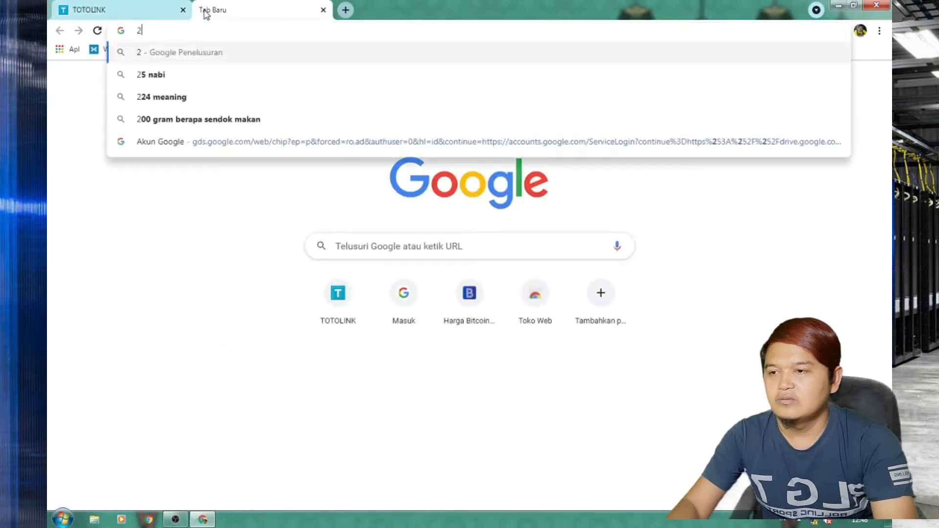
{"action": "type", "text": "12.11"}
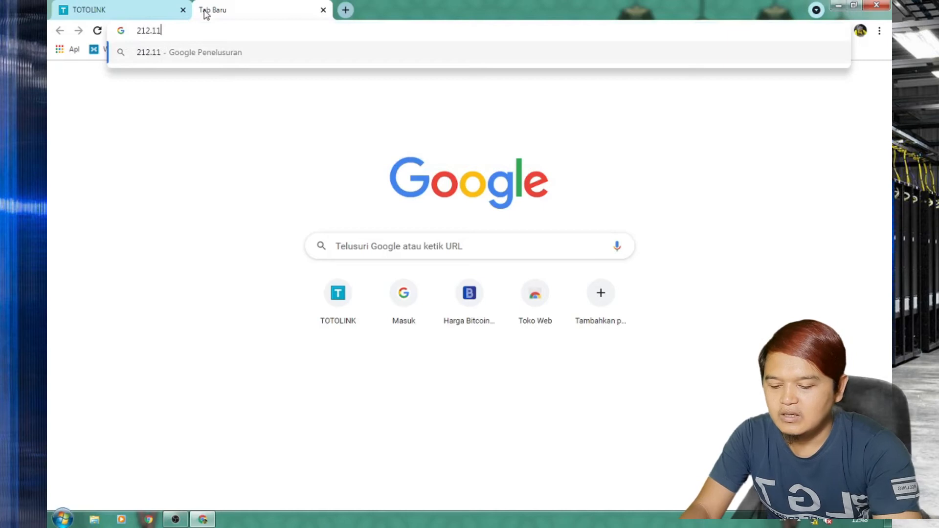
{"action": "type", "text": ".0.1"}
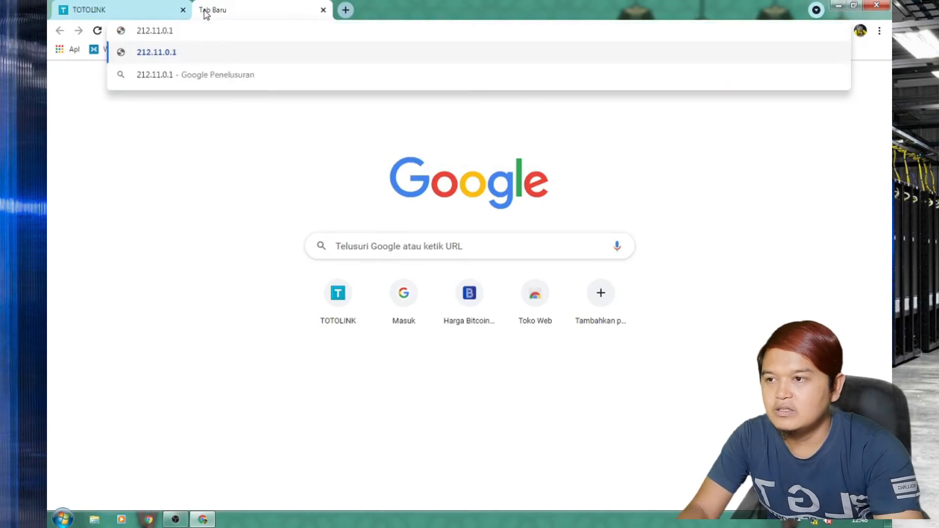
{"action": "key", "text": "Return"}
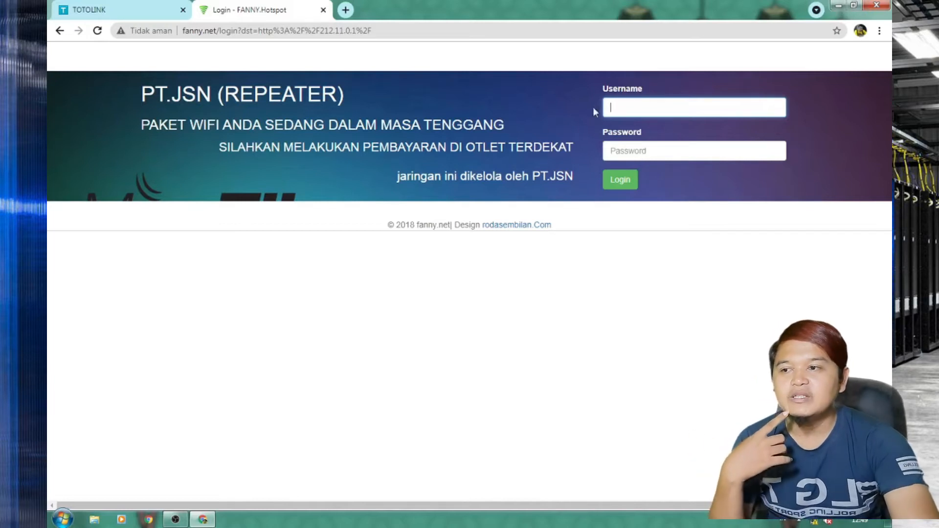
Sign in to the hotspot with a username and password, decline saving it, and close the ad tab.
{"action": "type", "text": "aaa"}
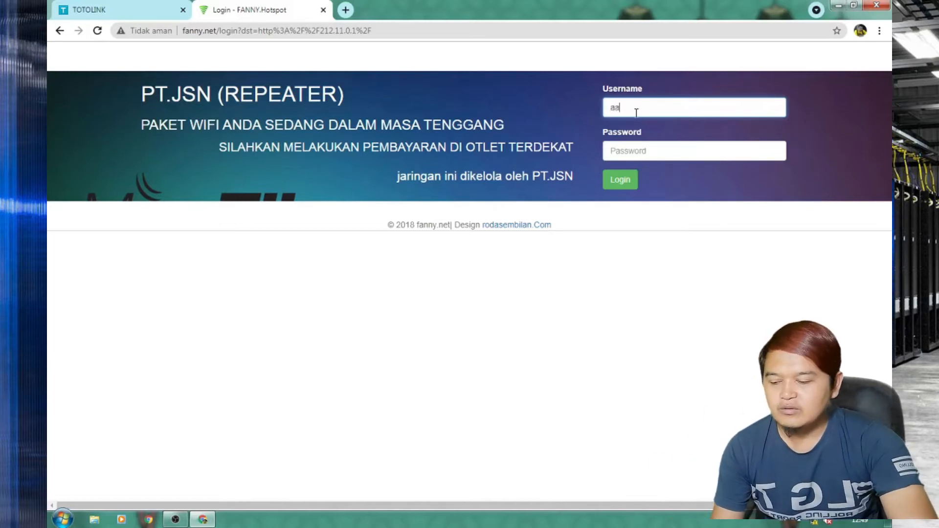
{"action": "left_click", "coordinate": [655, 150]}
{"action": "type", "text": "aaa"}
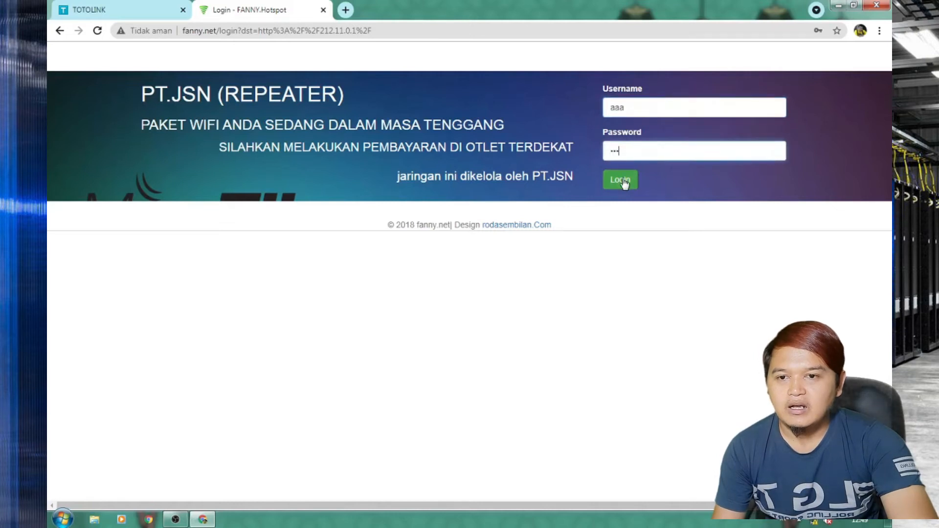
{"action": "left_click", "coordinate": [617, 182]}
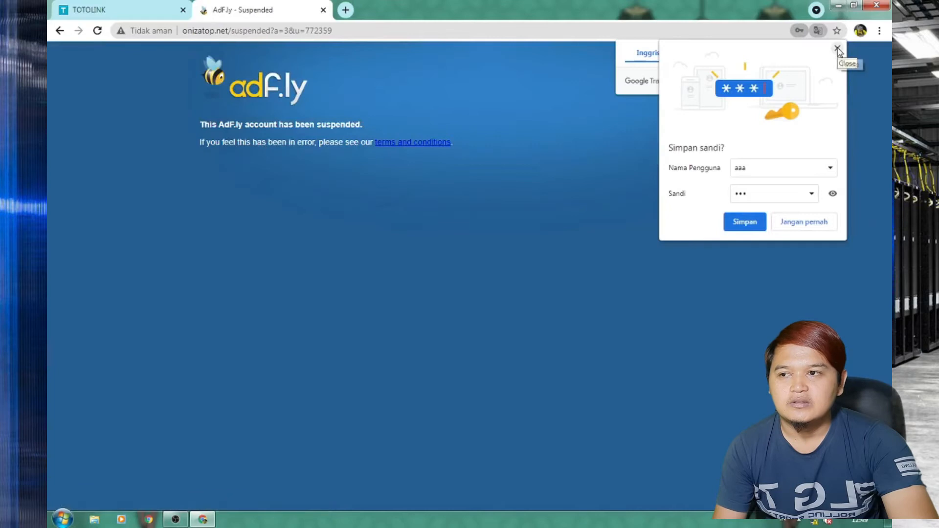
{"action": "left_click", "coordinate": [837, 49]}
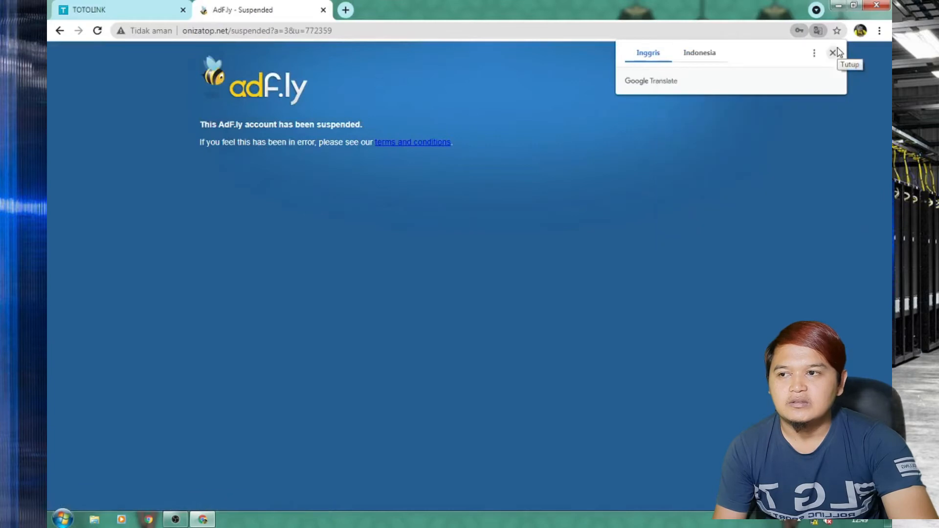
{"action": "left_click", "coordinate": [323, 10]}
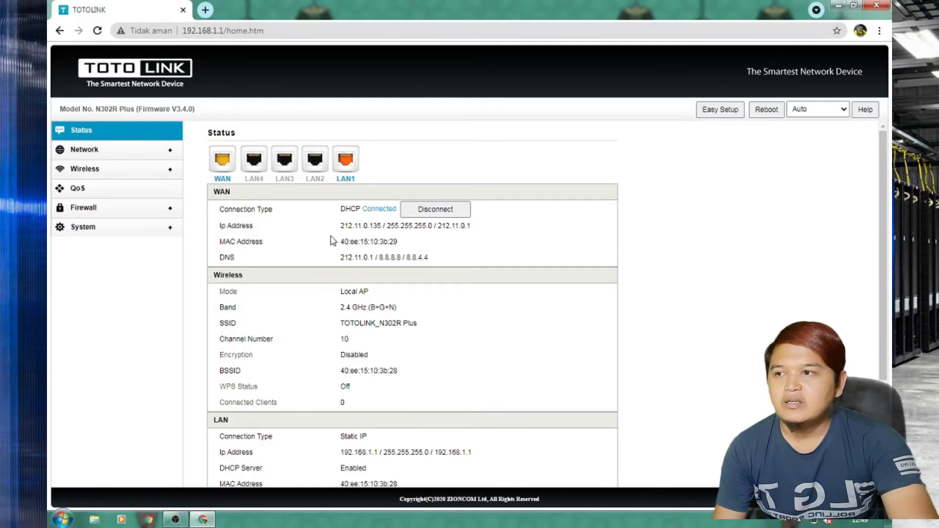
Launch WinBox from the desktop and connect to the router at 212.11.0.1:717.
{"action": "left_click", "coordinate": [838, 9]}
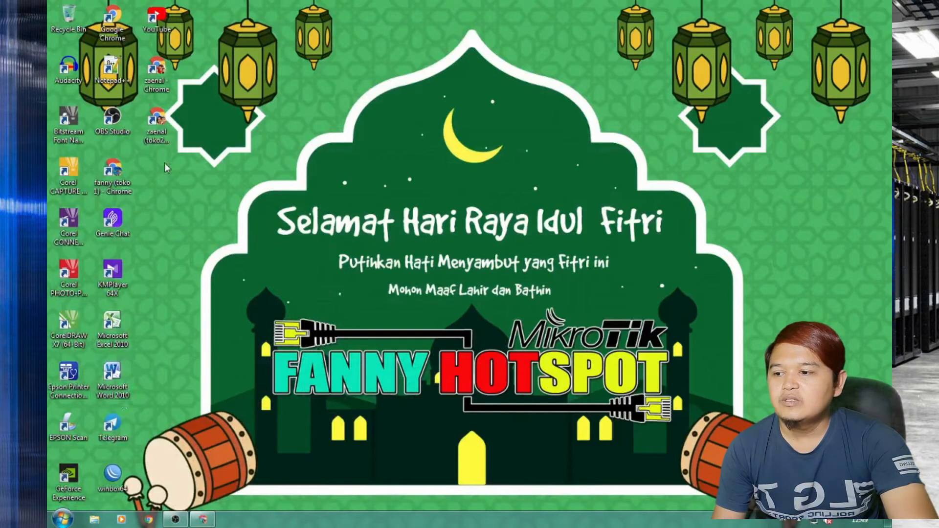
{"action": "double_click", "coordinate": [113, 475]}
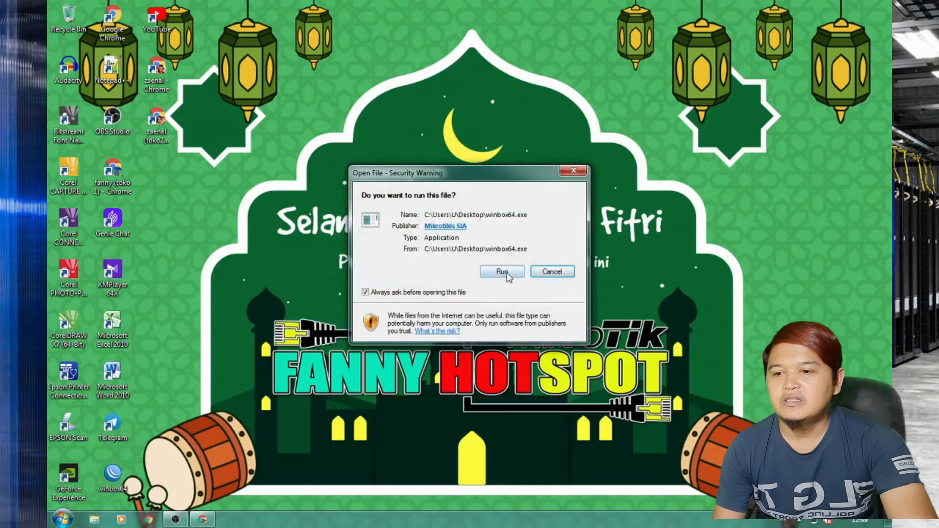
{"action": "left_click", "coordinate": [504, 272]}
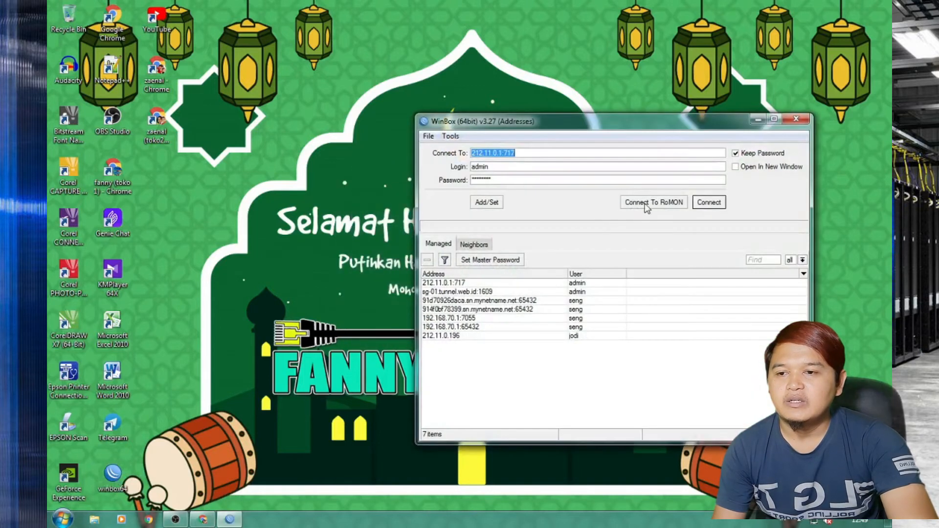
{"action": "left_click", "coordinate": [713, 204]}
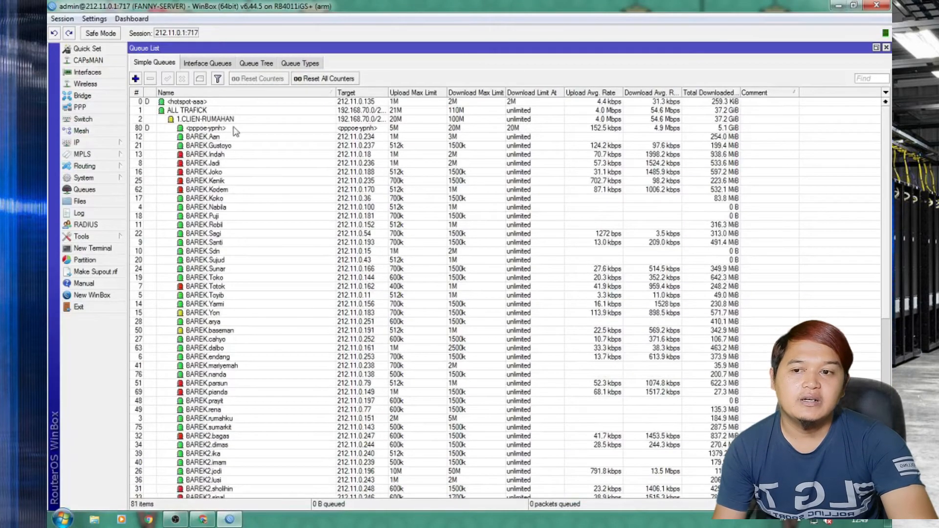
Filter IP > Hotspot > Hosts by 0.135, cross-check the WAN IP, and open host 212.11.0.135.
{"action": "left_click", "coordinate": [81, 143]}
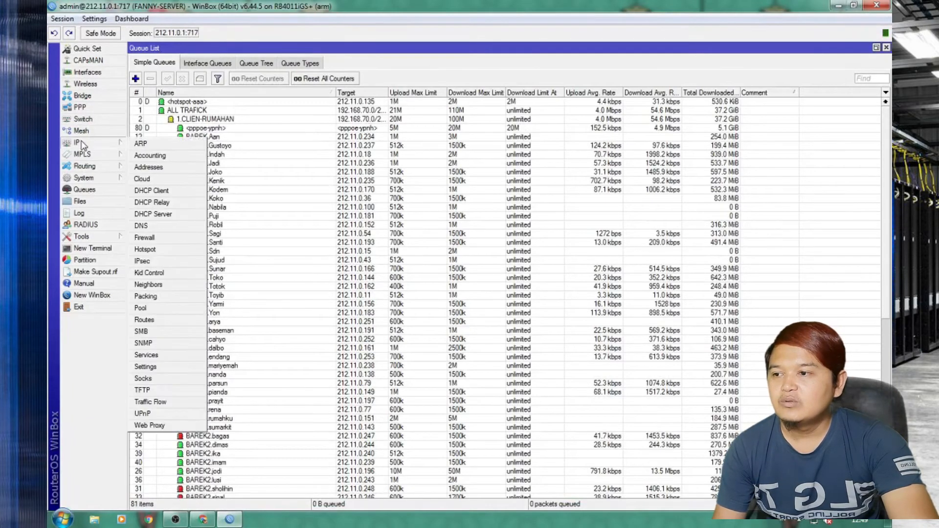
{"action": "left_click", "coordinate": [158, 258]}
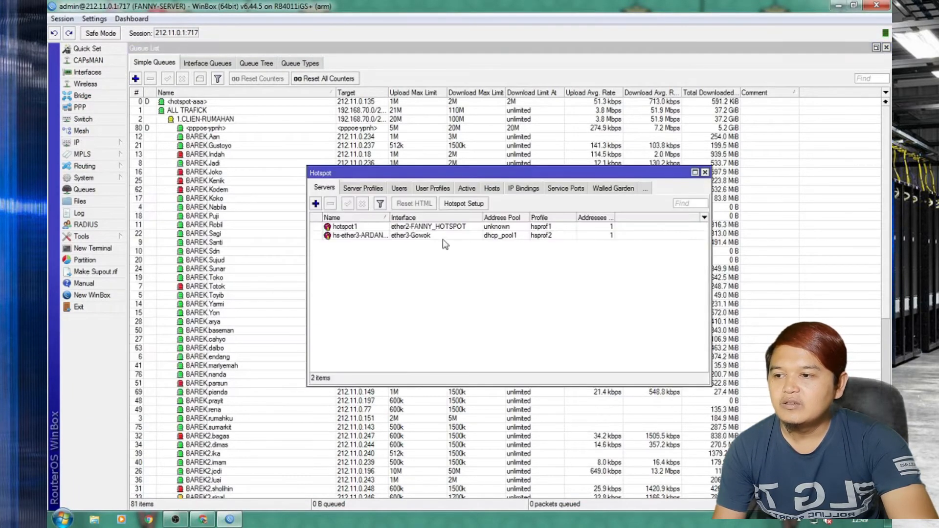
{"action": "left_click", "coordinate": [491, 189]}
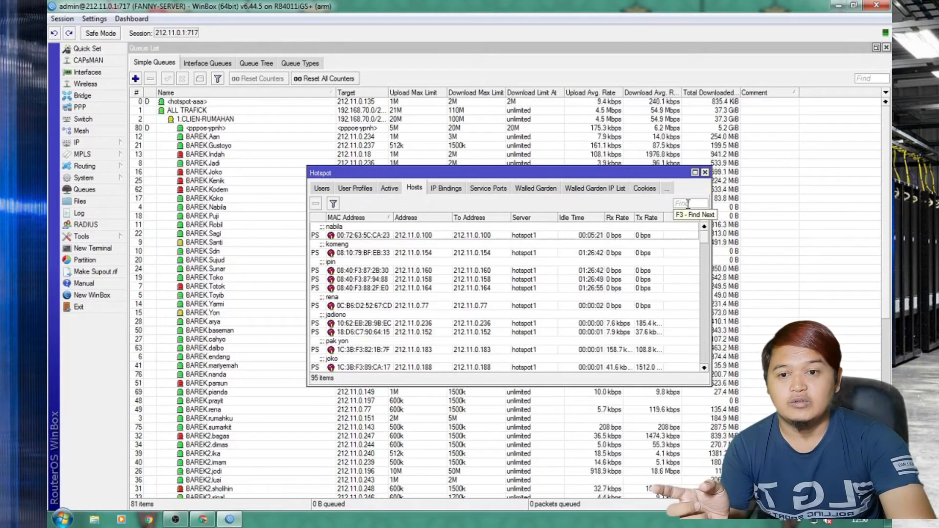
{"action": "type", "text": "0.135"}
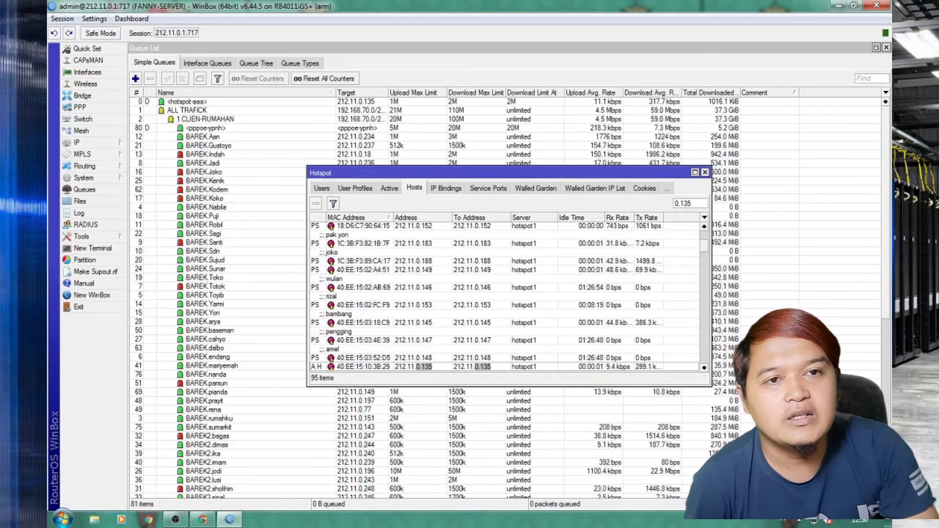
{"action": "left_click", "coordinate": [202, 521]}
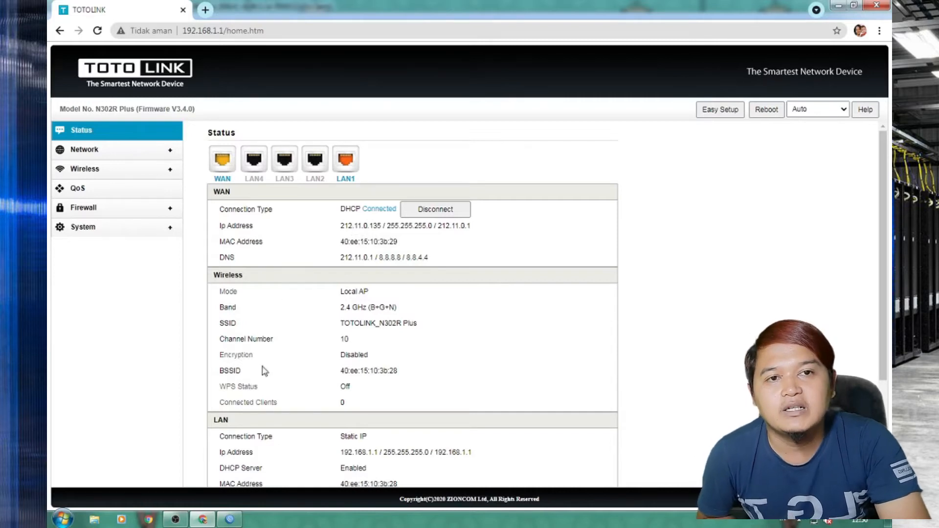
{"action": "left_click", "coordinate": [229, 519]}
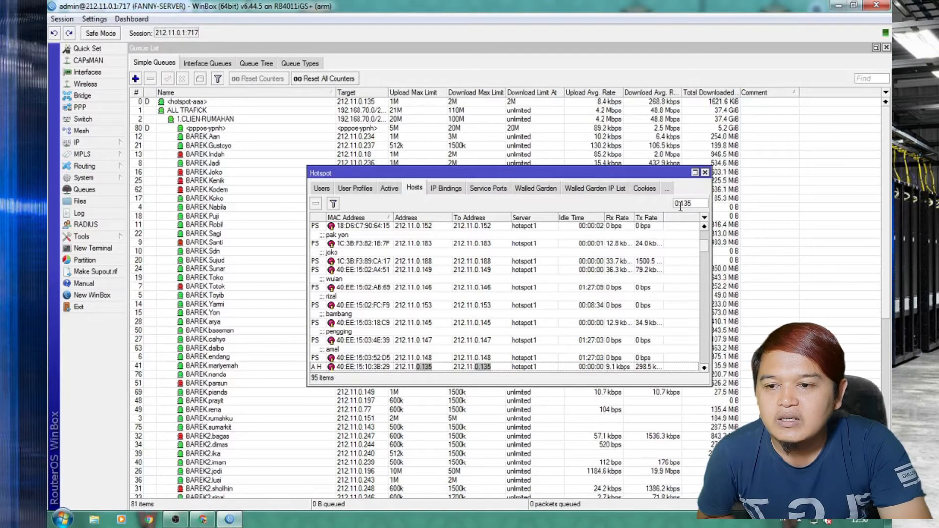
{"action": "double_click", "coordinate": [421, 367]}
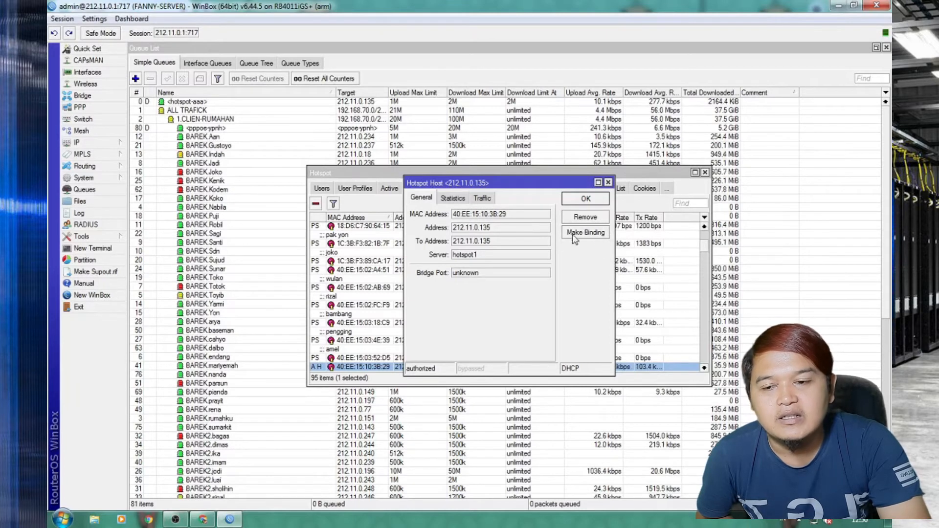
Make a bypassed IP binding for host 212.11.0.135, applying and confirming it.
{"action": "left_click", "coordinate": [590, 237]}
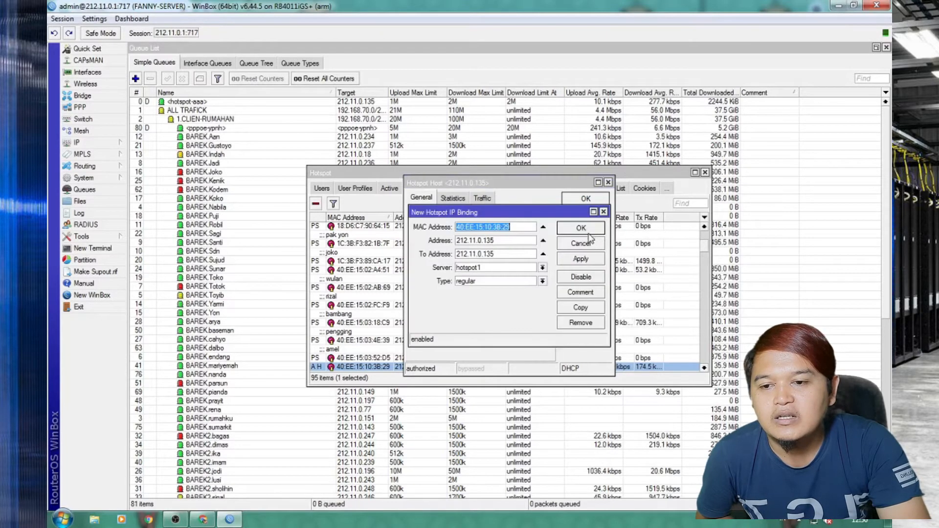
{"action": "left_click", "coordinate": [512, 282]}
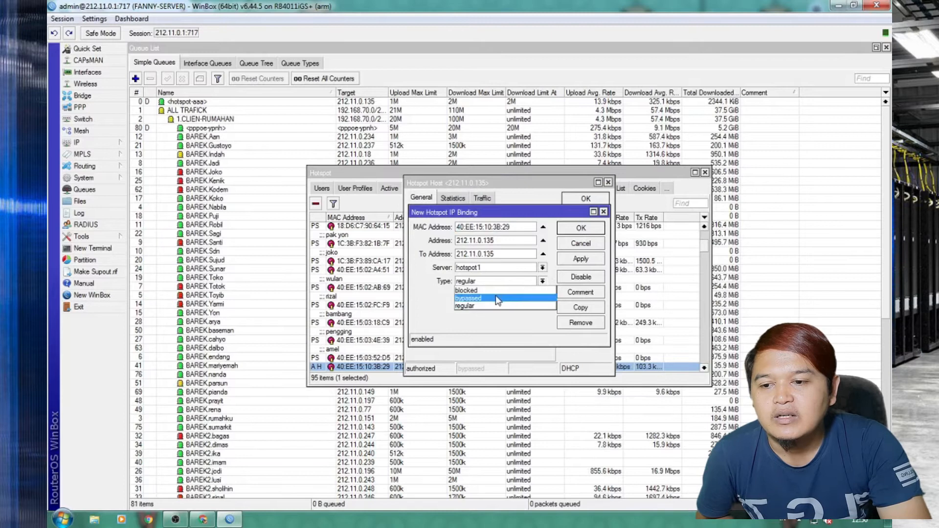
{"action": "left_click", "coordinate": [494, 297]}
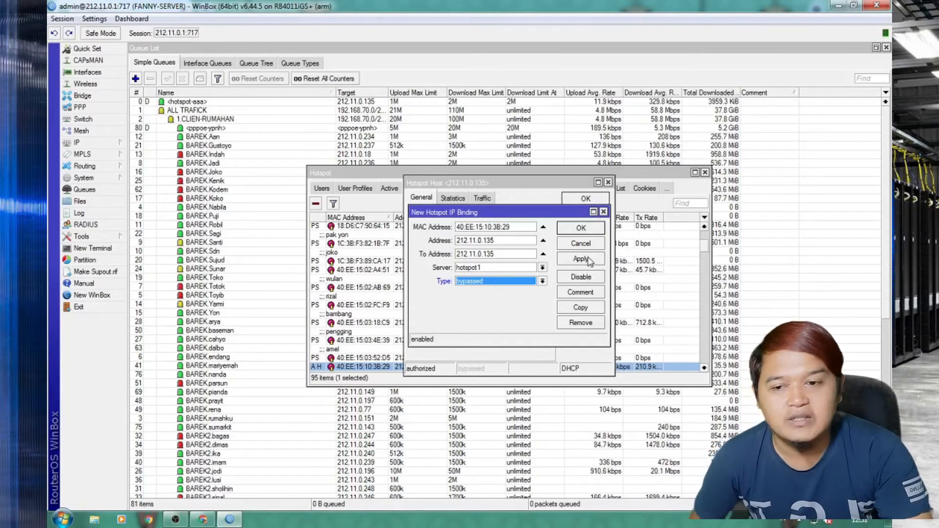
{"action": "left_click", "coordinate": [589, 260]}
{"action": "left_click", "coordinate": [581, 229]}
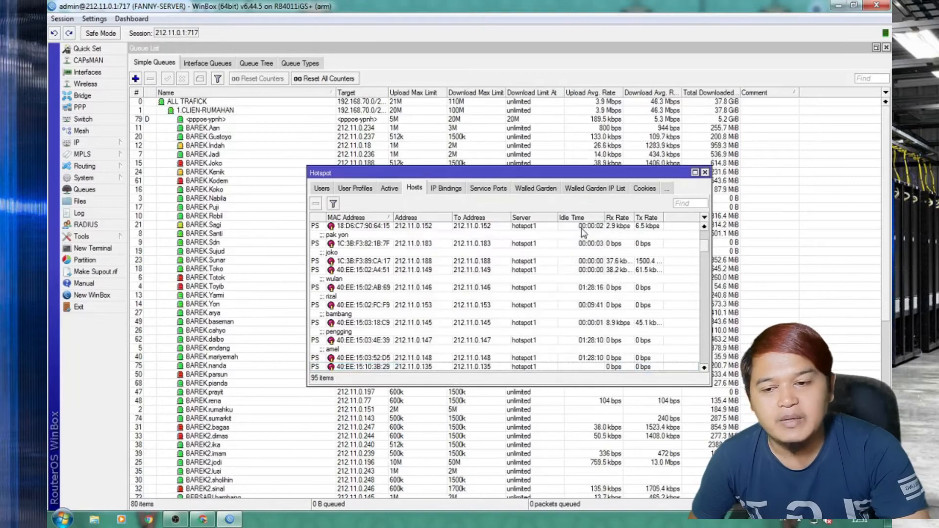
Close the Queue List, Hotspot and Interface List windows.
{"action": "right_click", "coordinate": [401, 367]}
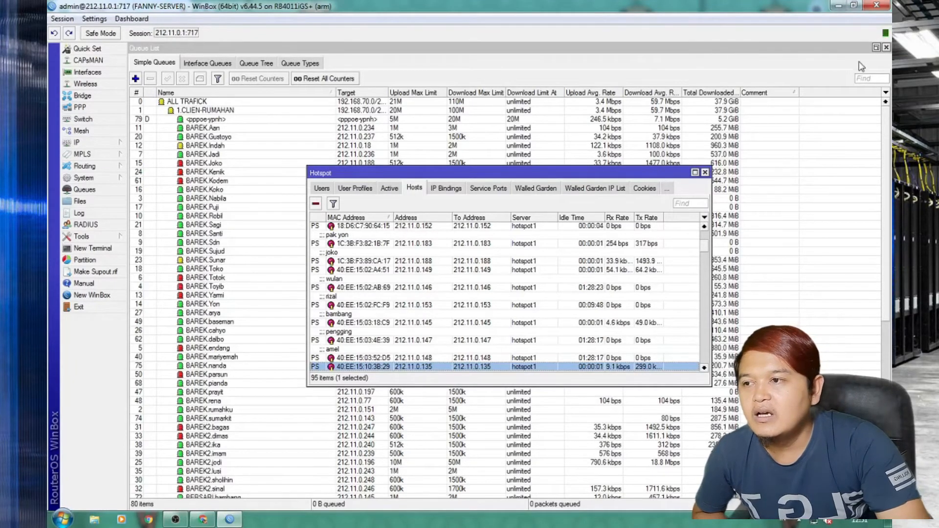
{"action": "left_click", "coordinate": [885, 47]}
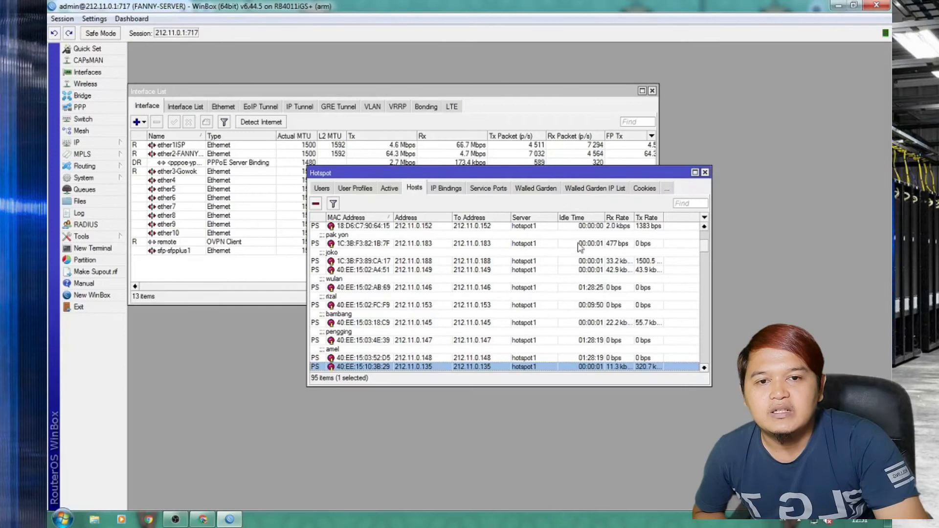
{"action": "left_click", "coordinate": [705, 173]}
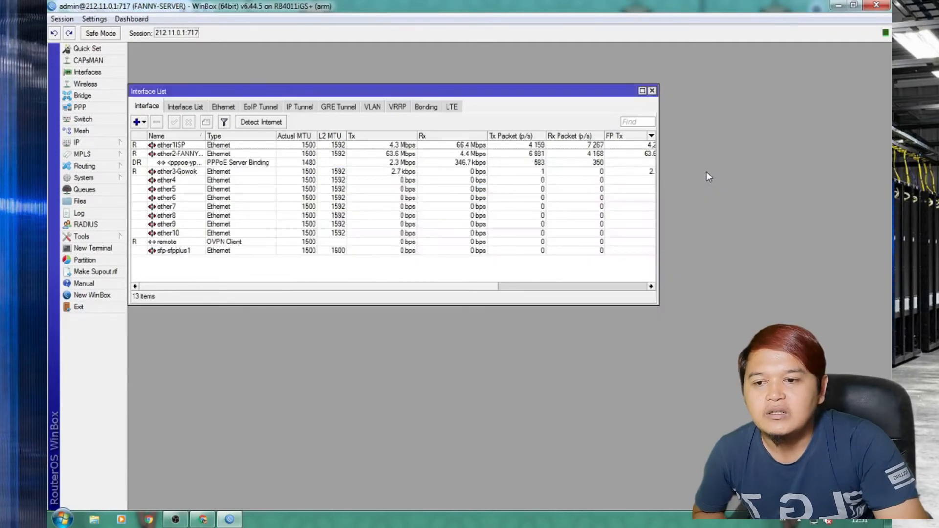
{"action": "left_click", "coordinate": [652, 91]}
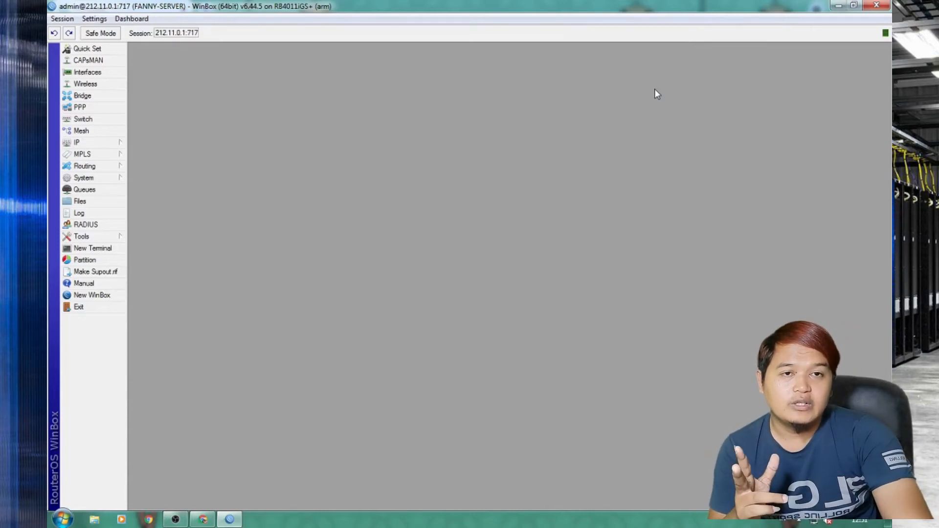
Load and reload 212.11.0.1 in a new tab to confirm no hotspot login, then return to TOTOLINK.
{"action": "left_click", "coordinate": [203, 519]}
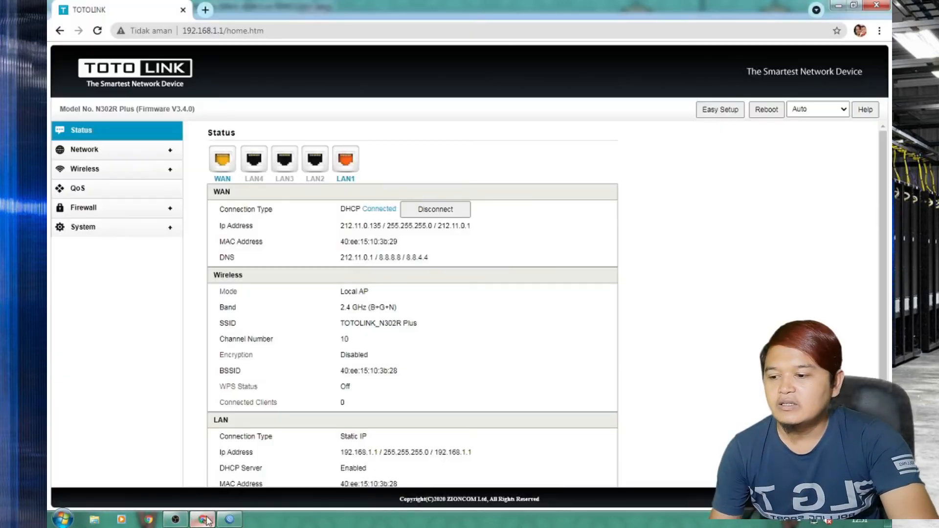
{"action": "left_click", "coordinate": [205, 10]}
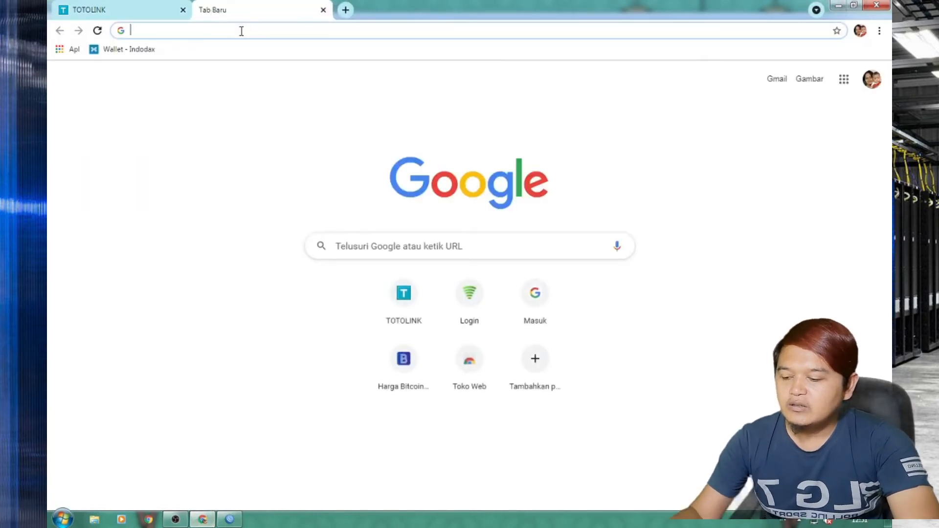
{"action": "type", "text": "212.11"}
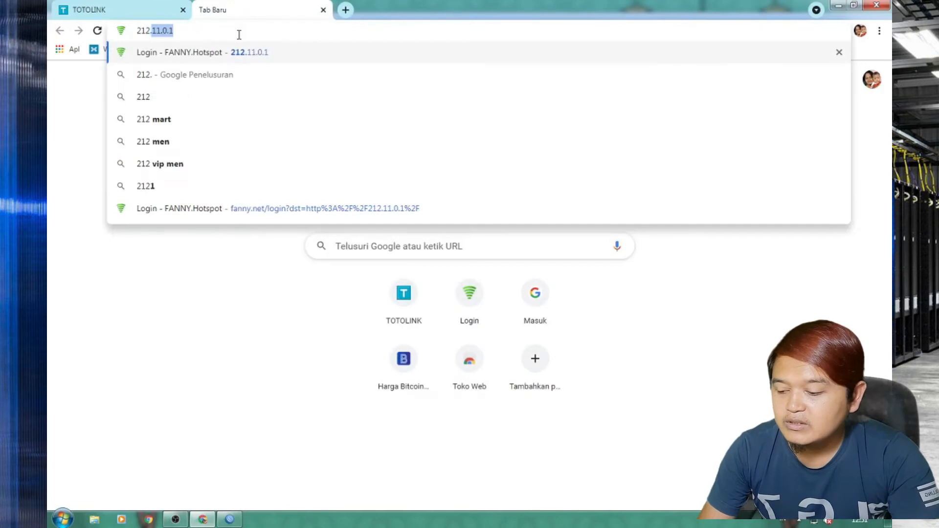
{"action": "type", "text": ".0.1"}
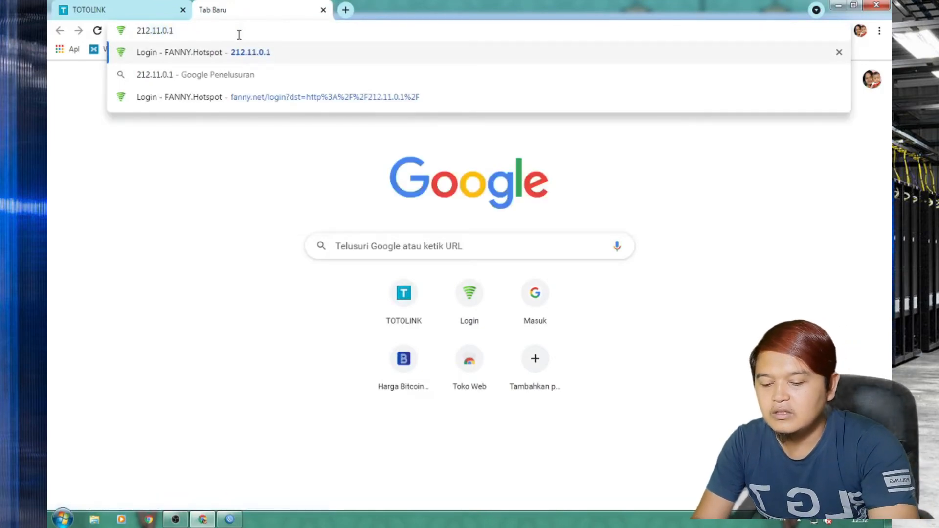
{"action": "key", "text": "Return"}
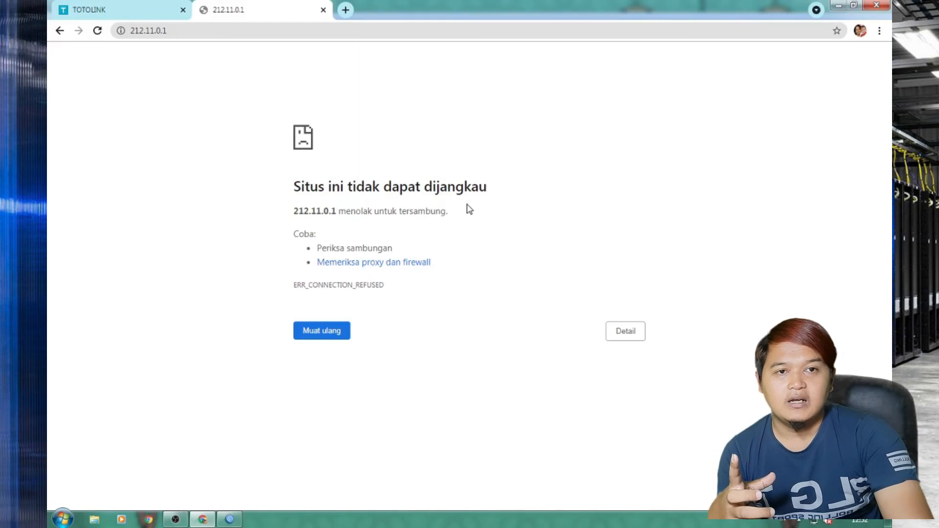
{"action": "key", "text": "F5"}
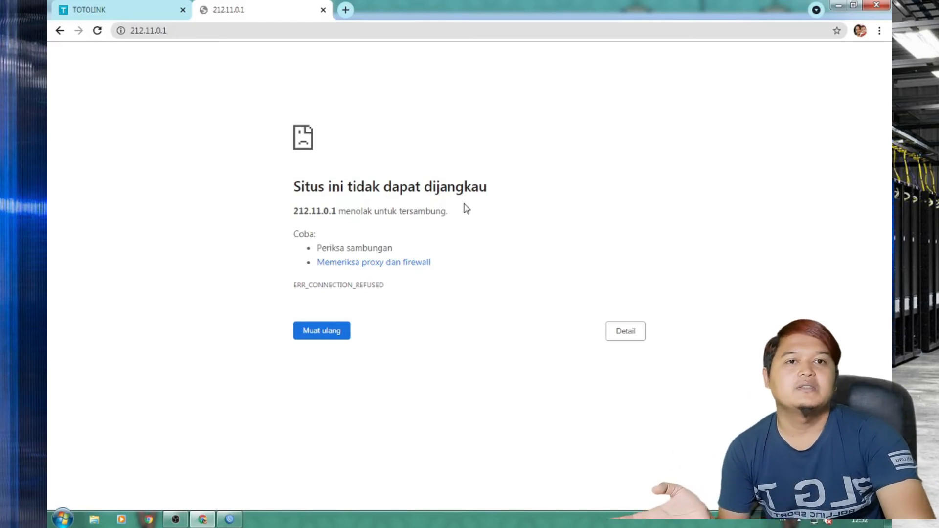
{"action": "left_click", "coordinate": [111, 15]}
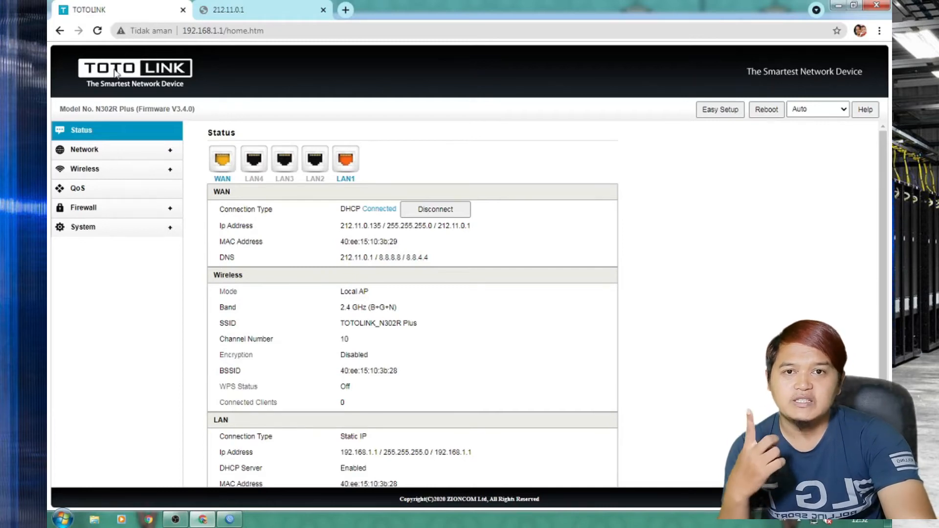
Switch the WAN type to Static IP with 212.11.0.135, mask 255.255.255.0, gateway 212.11.0.1.
{"action": "left_click", "coordinate": [104, 153]}
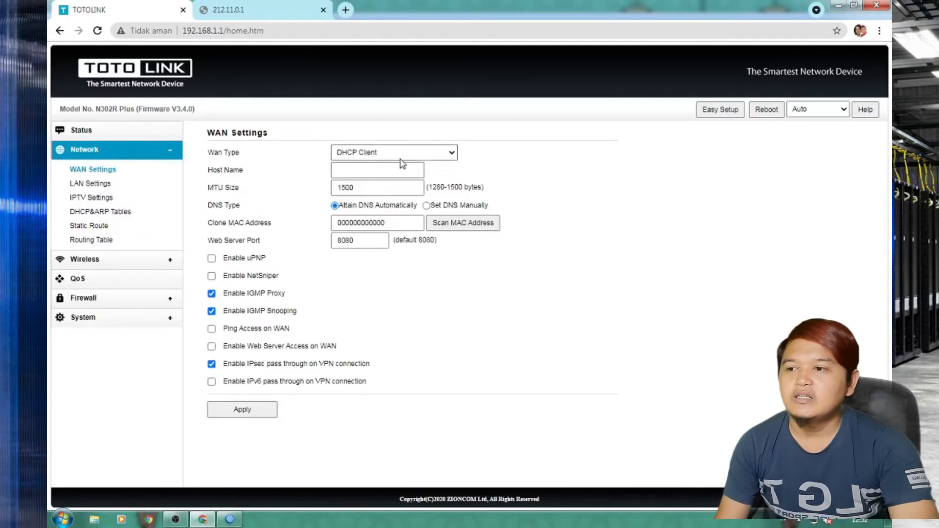
{"action": "left_click", "coordinate": [447, 159]}
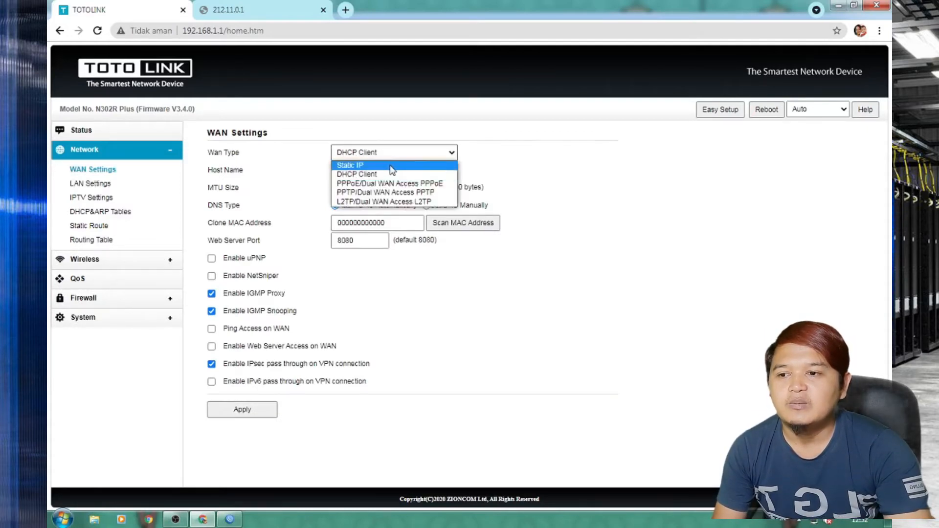
{"action": "left_click", "coordinate": [372, 165]}
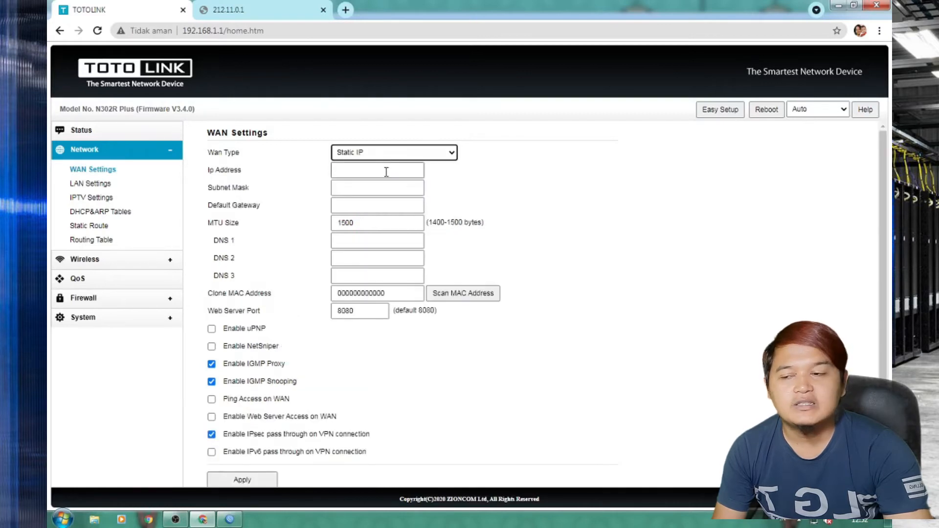
{"action": "left_click", "coordinate": [387, 172]}
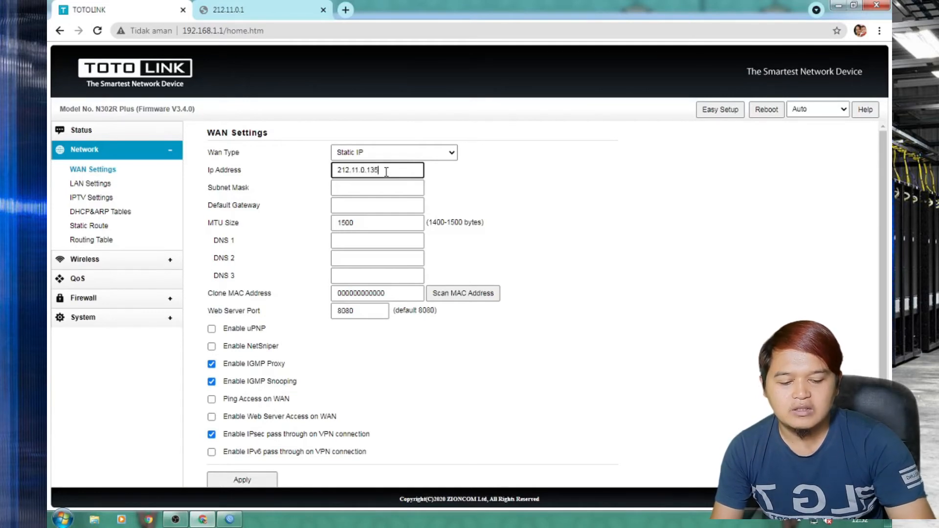
{"action": "left_click", "coordinate": [381, 190]}
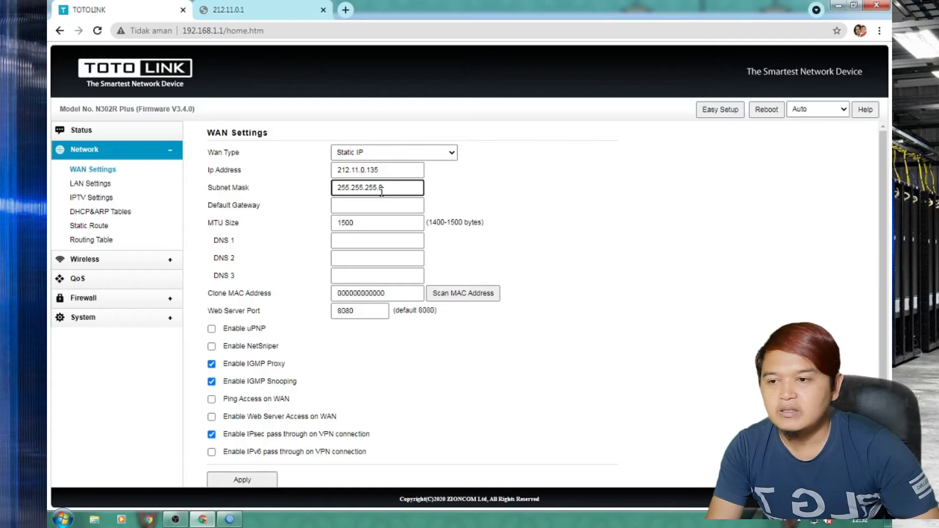
{"action": "left_click", "coordinate": [369, 206]}
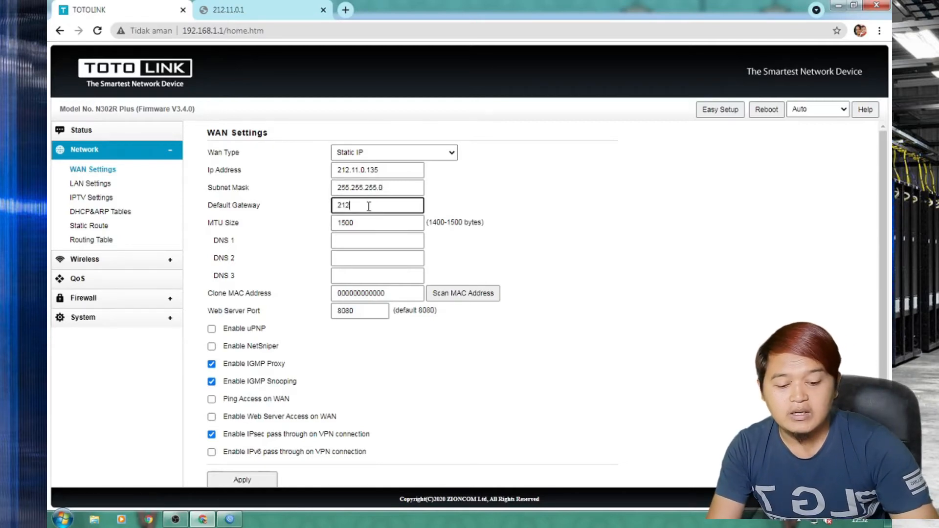
{"action": "type", "text": "212.11.0.1"}
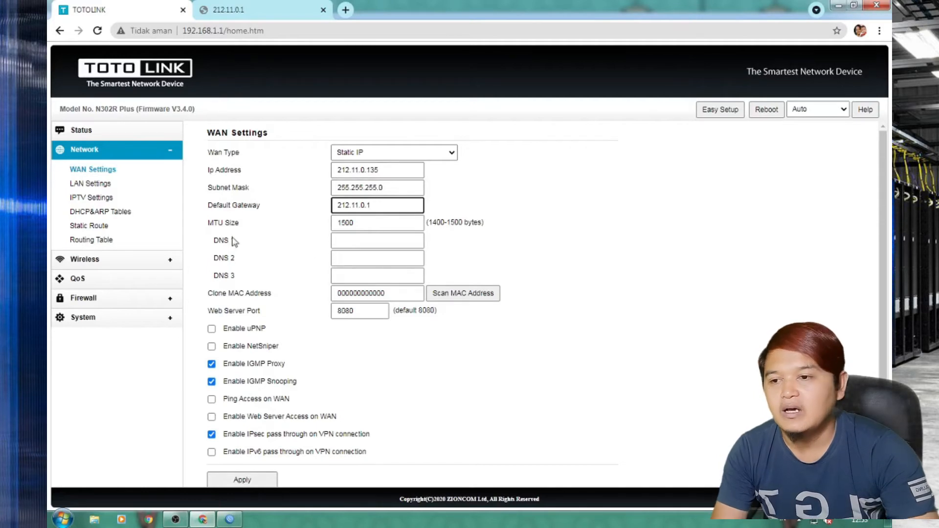
Enter DNS 8.8.8.8 and 8.8.4.4, allow web access from the WAN, and apply the settings.
{"action": "left_click", "coordinate": [348, 241]}
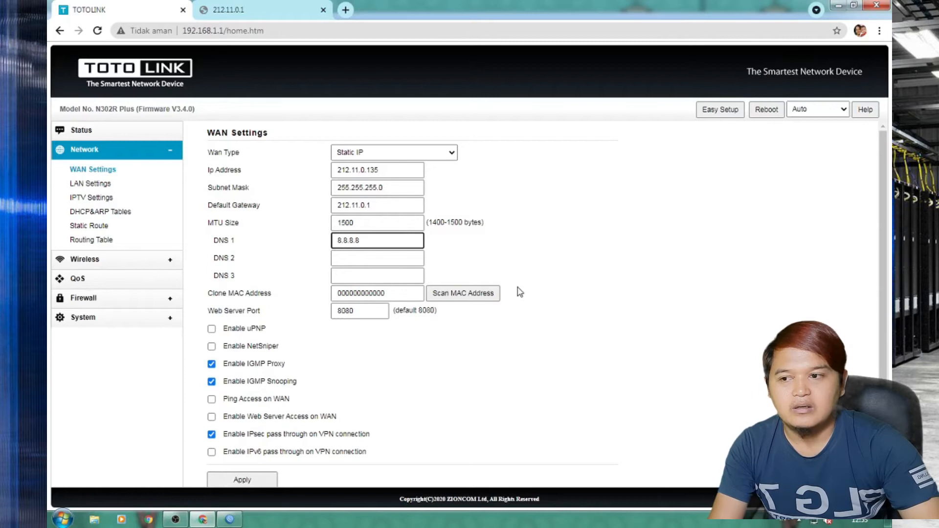
{"action": "left_click", "coordinate": [353, 260]}
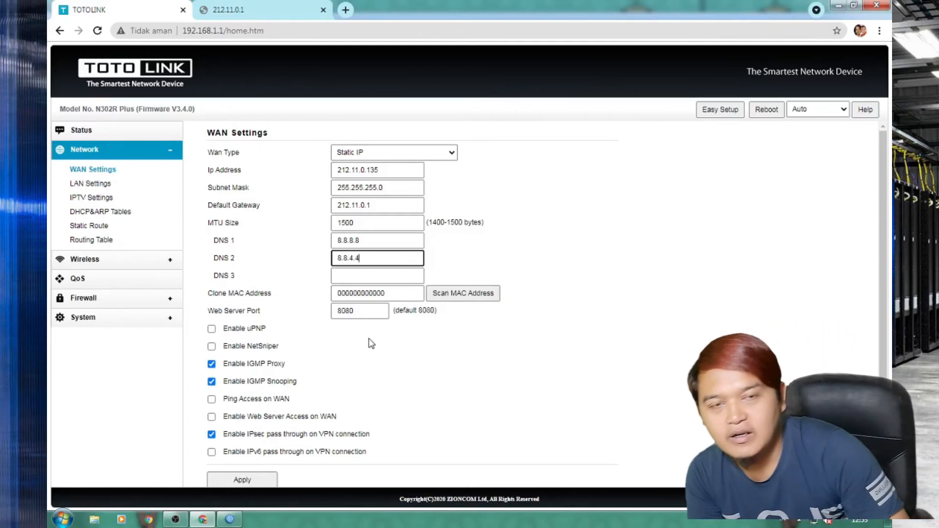
{"action": "left_click", "coordinate": [211, 418]}
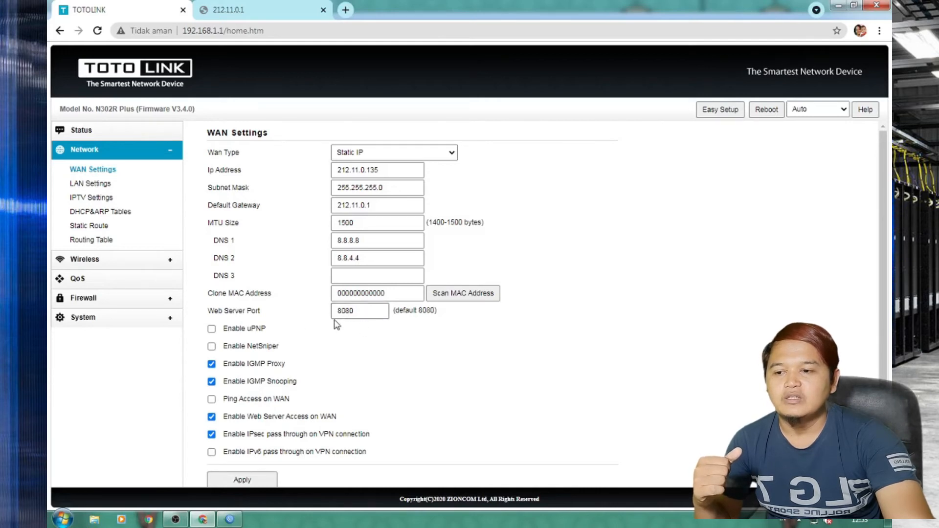
{"action": "left_click", "coordinate": [262, 485]}
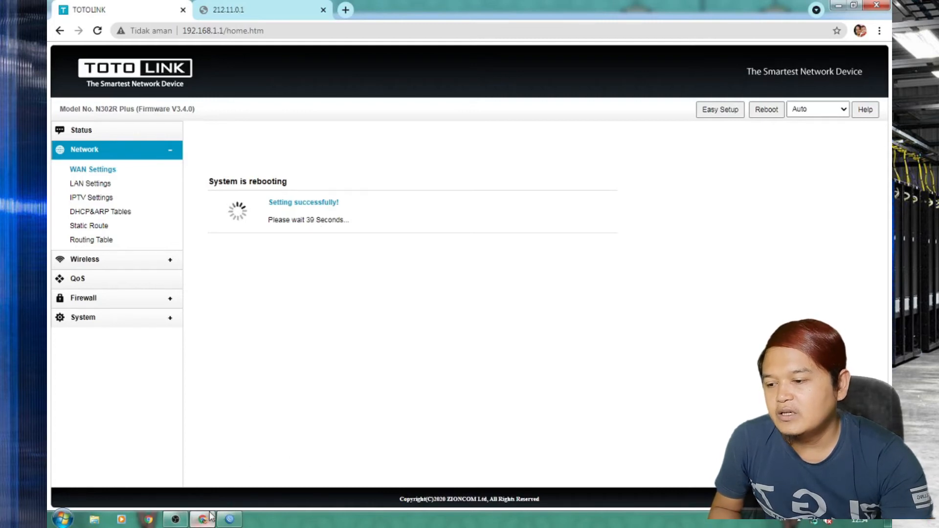
Cancel the stalled attempt and reconnect WinBox to the MikroTik router at 212.11.0.1:717.
{"action": "left_click", "coordinate": [229, 520]}
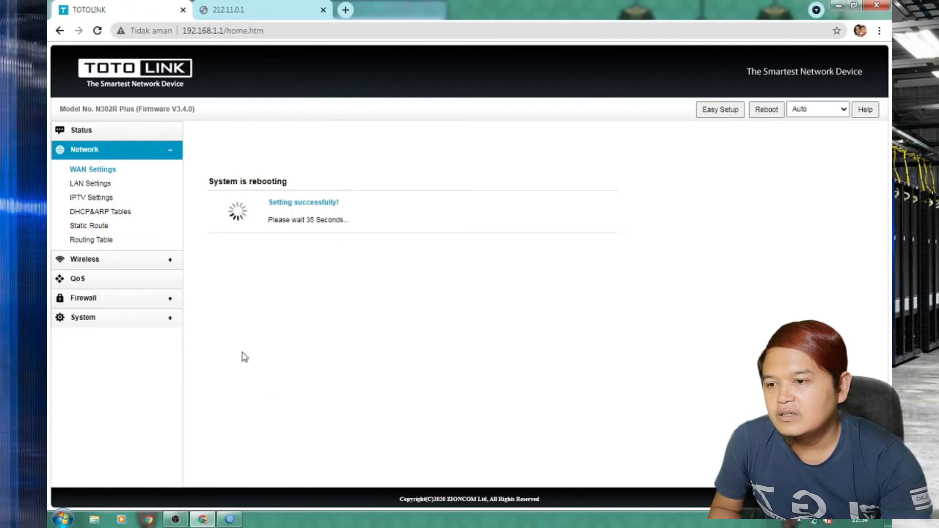
{"action": "left_click", "coordinate": [230, 519]}
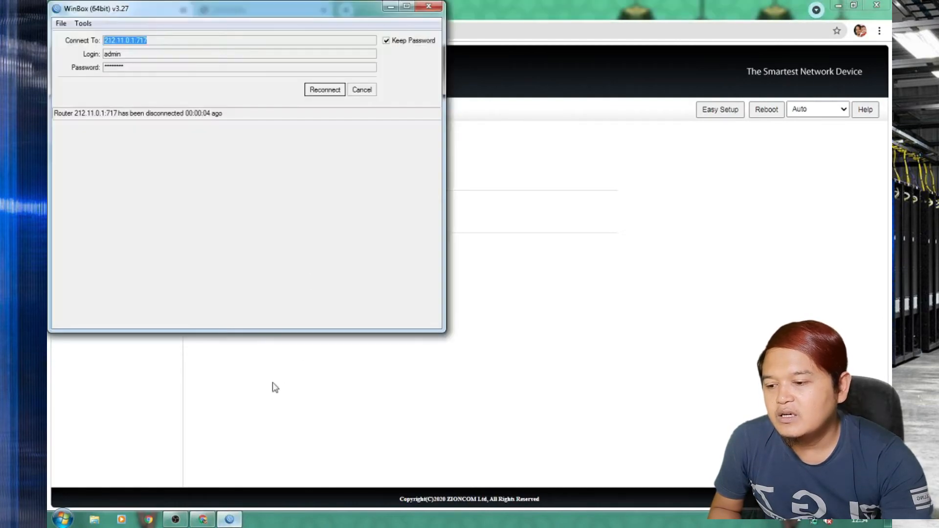
{"action": "left_click", "coordinate": [324, 90]}
{"action": "left_click", "coordinate": [362, 91]}
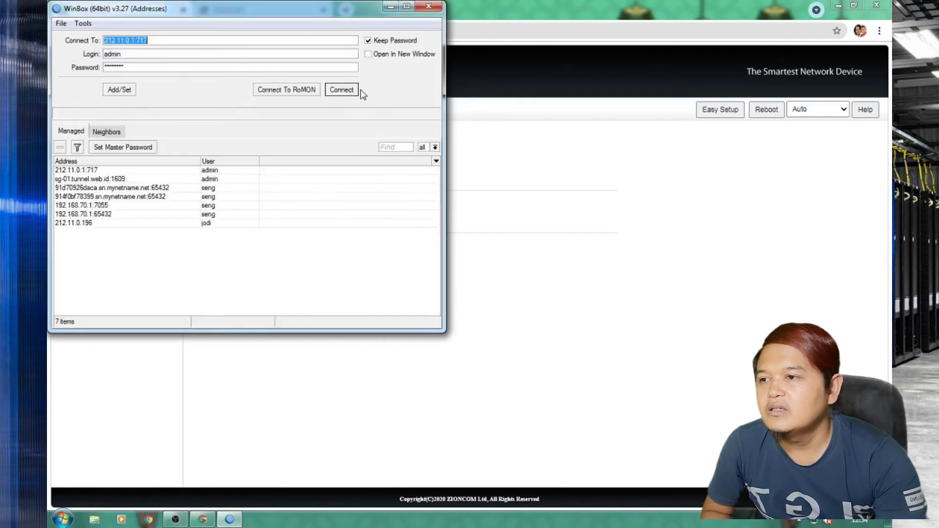
{"action": "left_click_drag", "start_coordinate": [291, 13], "coordinate": [640, 125]}
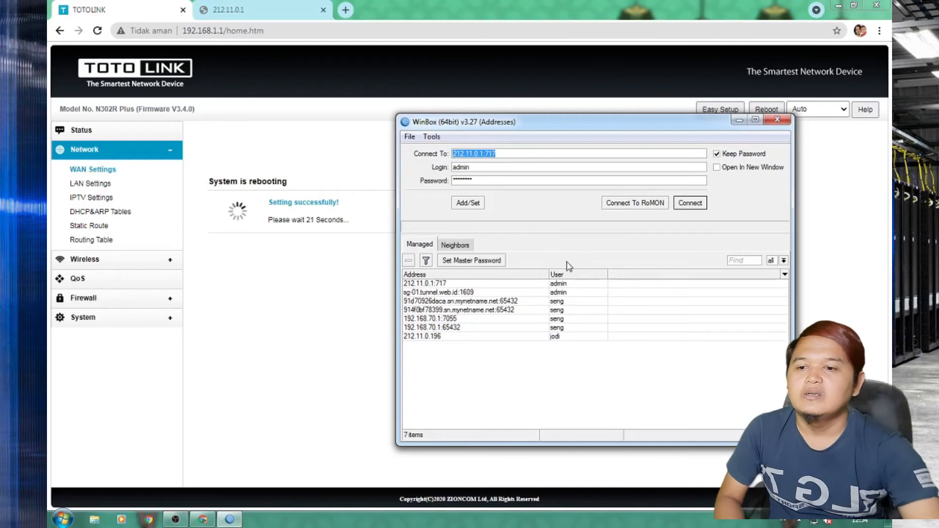
{"action": "left_click", "coordinate": [691, 203]}
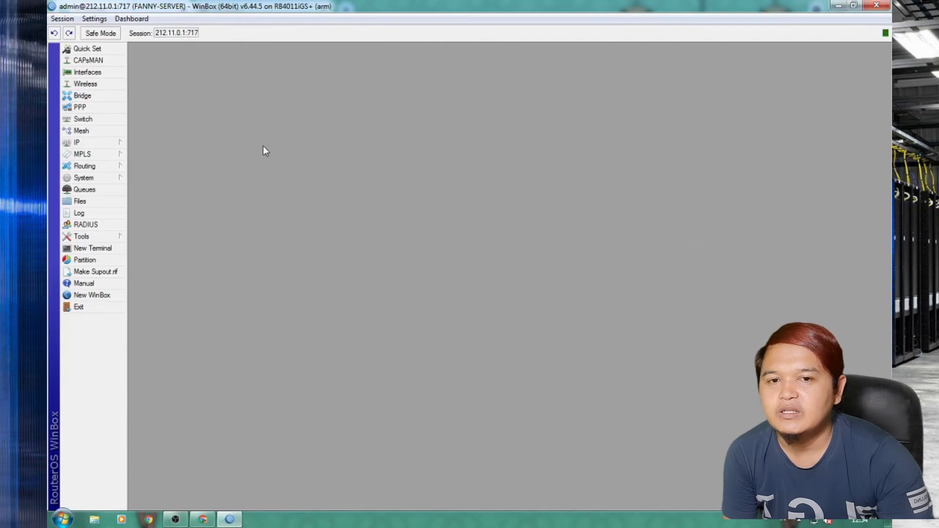
{"action": "left_click", "coordinate": [79, 142]}
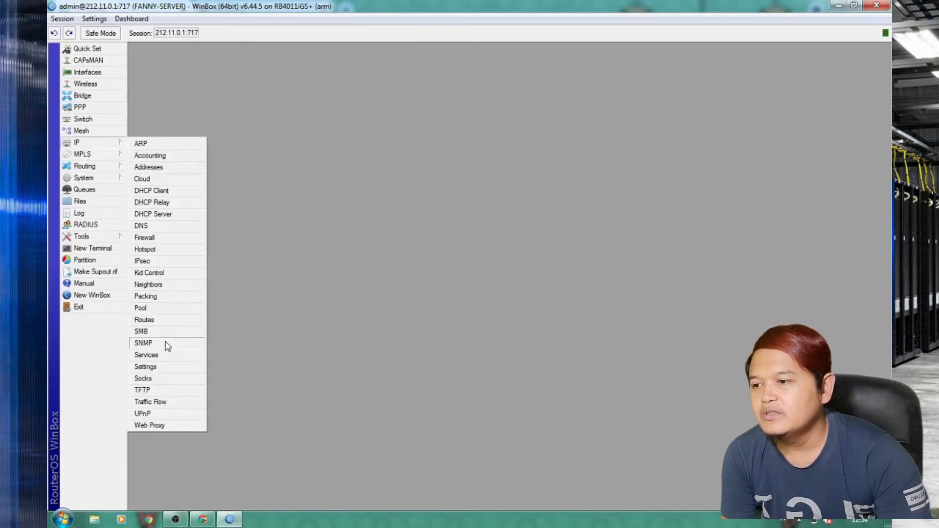
{"action": "left_click", "coordinate": [162, 251]}
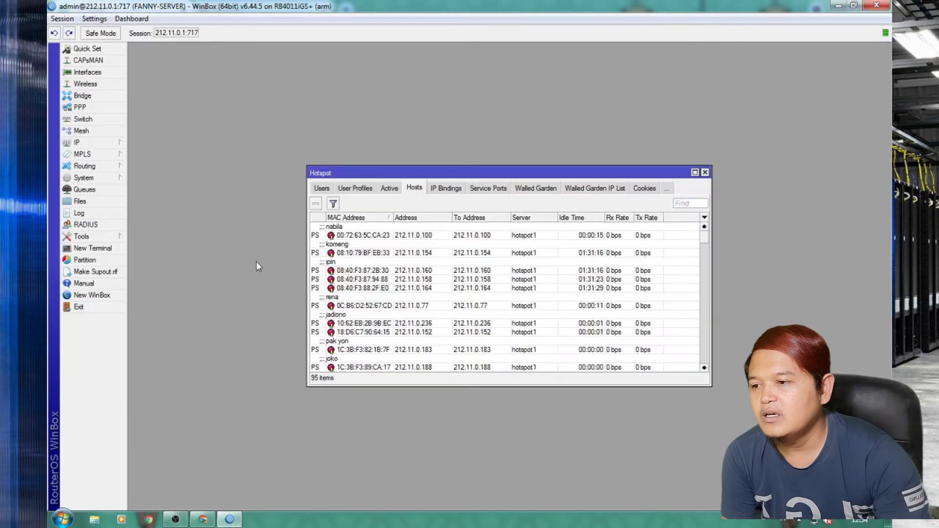
{"action": "left_click", "coordinate": [450, 194]}
{"action": "left_click_drag", "start_coordinate": [710, 242], "coordinate": [712, 365]}
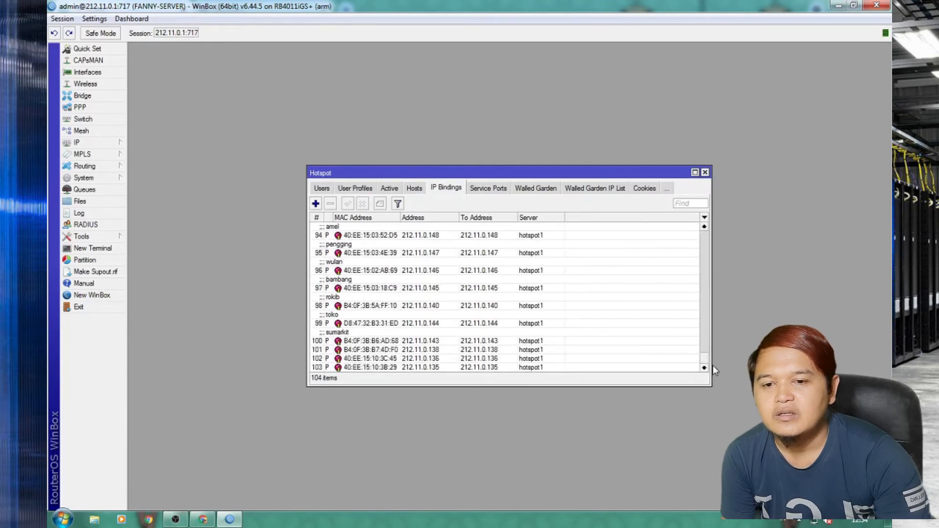
{"action": "double_click", "coordinate": [494, 368]}
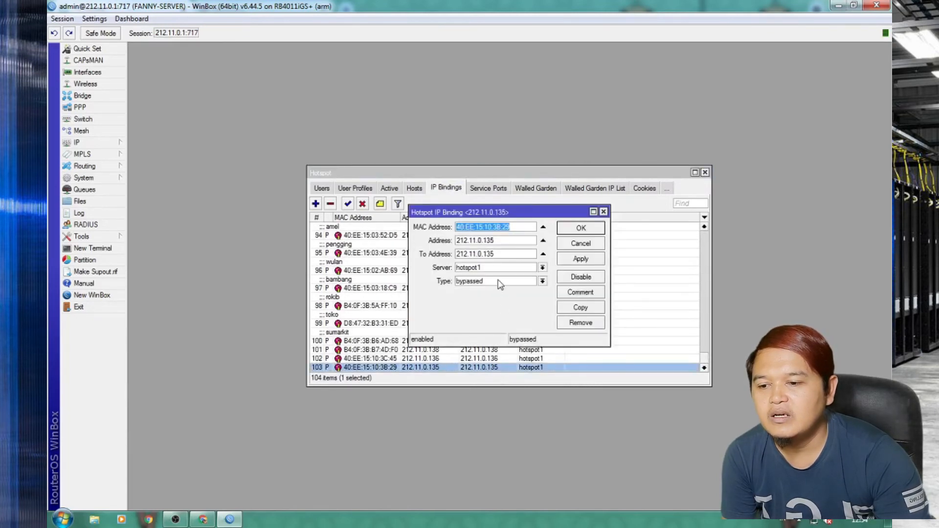
{"action": "left_click", "coordinate": [604, 212]}
{"action": "left_click", "coordinate": [705, 173]}
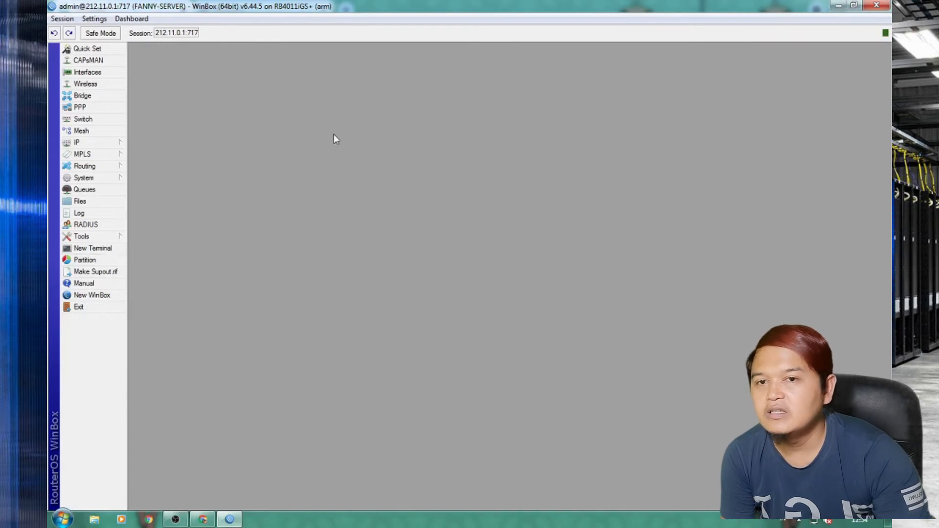
Ping 212.11.0.135 from a WinBox terminal, where every reply times out, then return to the browser.
{"action": "left_click", "coordinate": [106, 251]}
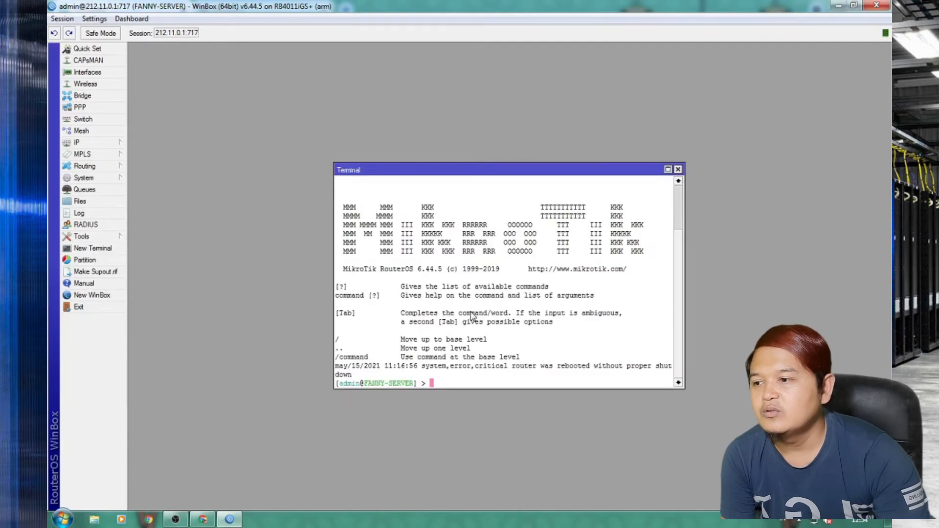
{"action": "type", "text": "ing "}
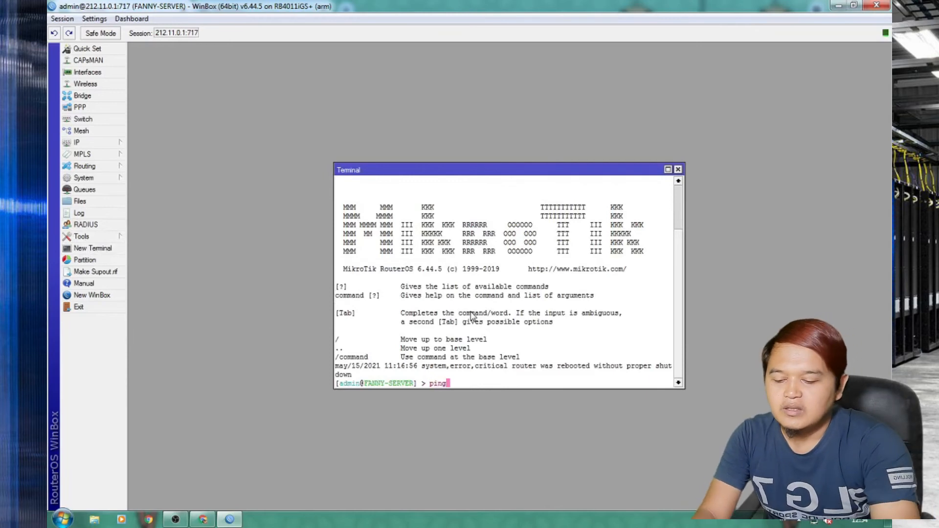
{"action": "type", "text": "212"}
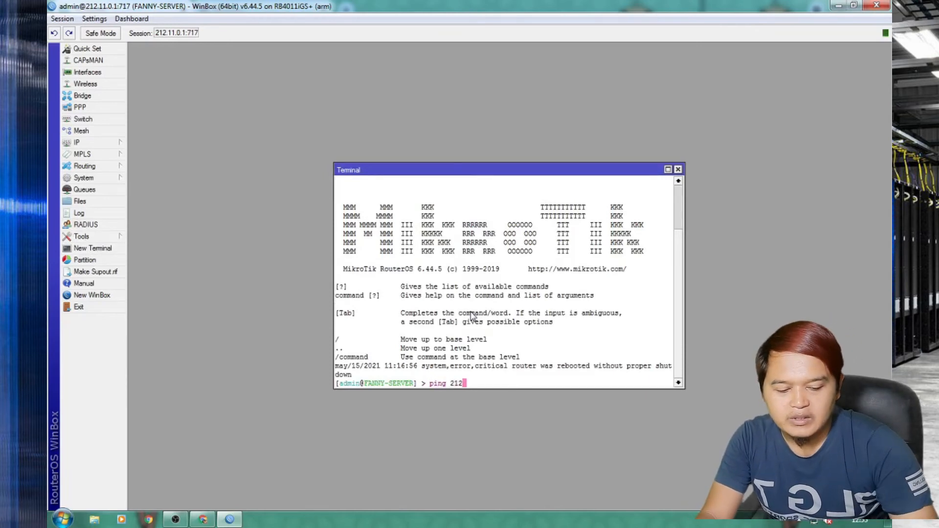
{"action": "type", "text": ".11.0.1"}
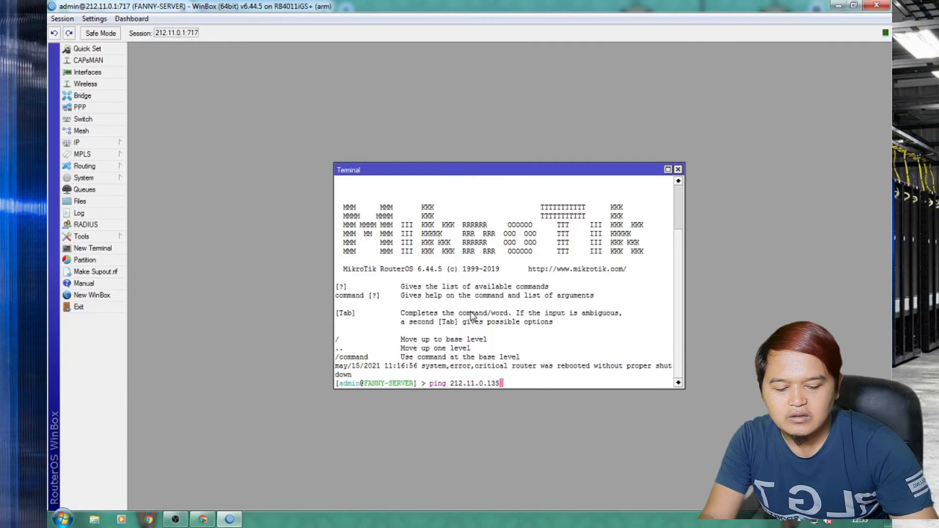
{"action": "key", "text": "Return"}
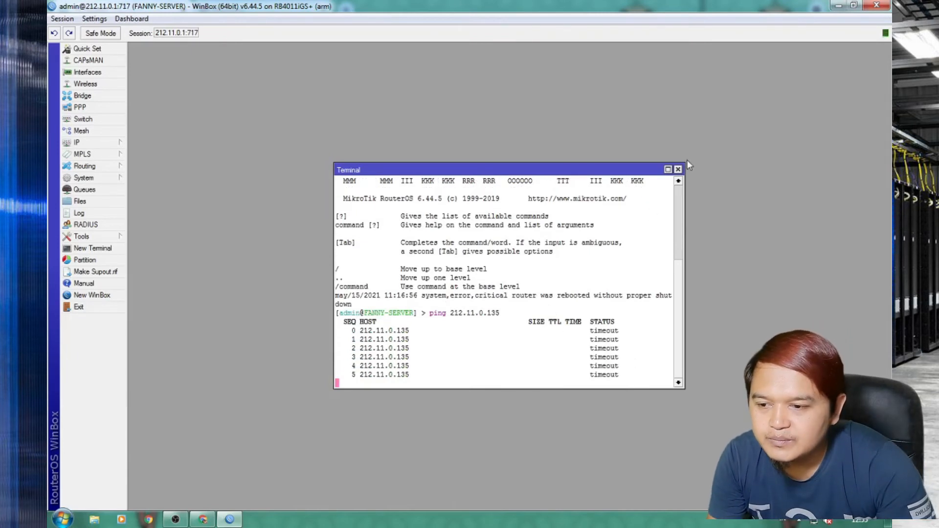
{"action": "left_click", "coordinate": [678, 170]}
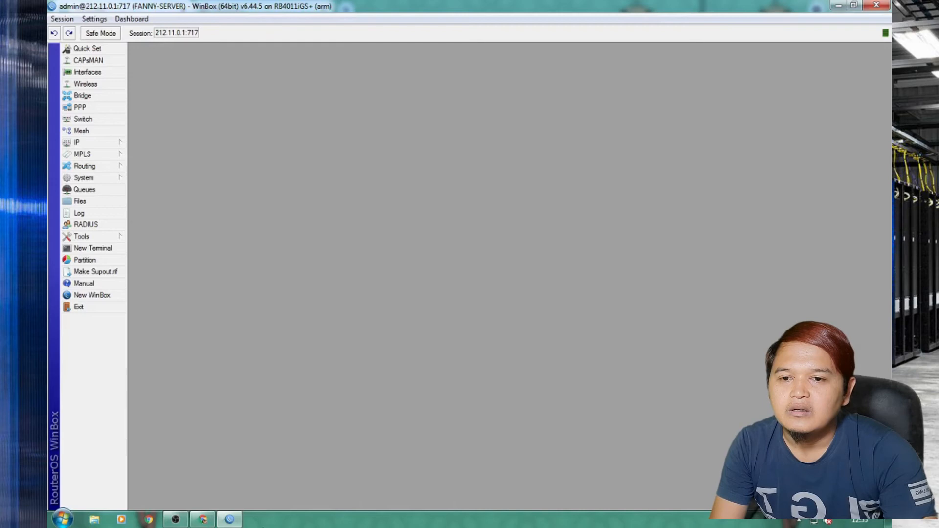
{"action": "left_click", "coordinate": [202, 520]}
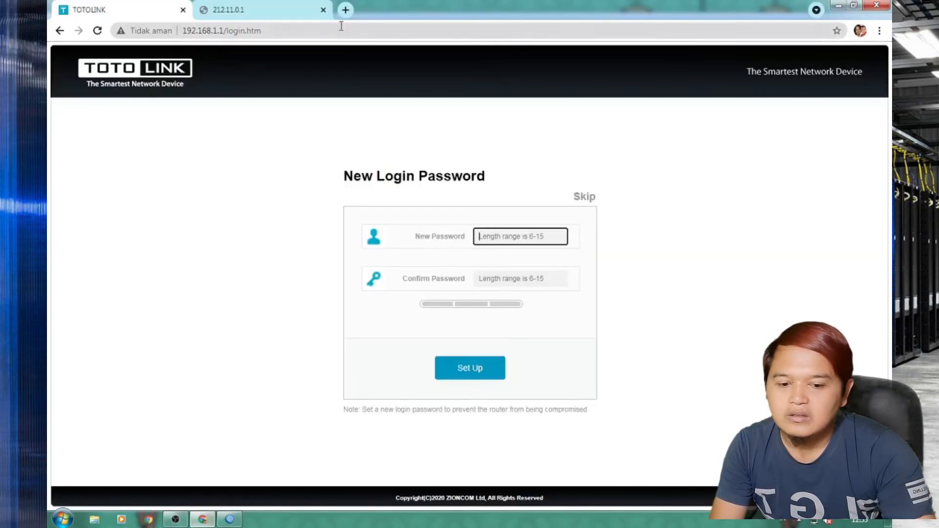
Open Simple Queues and copy an existing customer's queue as a template.
{"action": "left_click", "coordinate": [230, 520]}
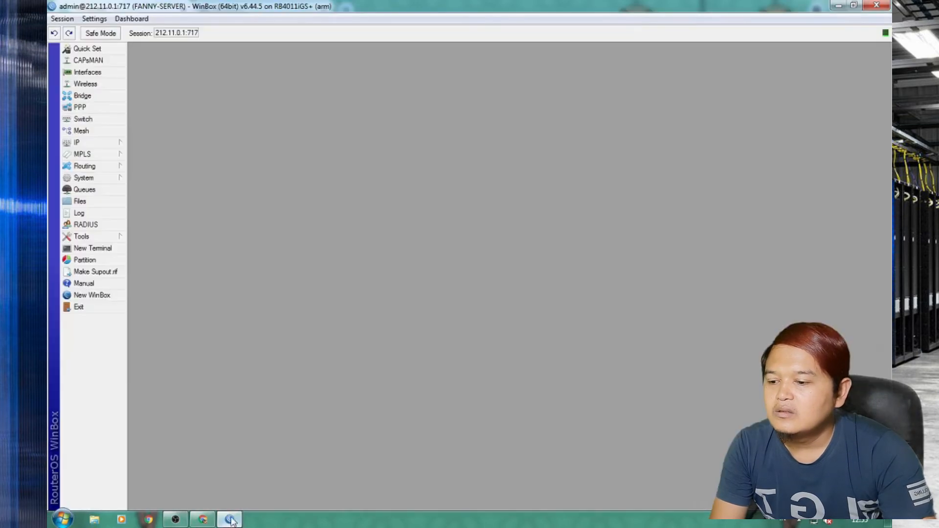
{"action": "left_click", "coordinate": [92, 191]}
{"action": "scroll", "coordinate": [294, 346], "scroll_direction": "down", "scroll_amount": 12}
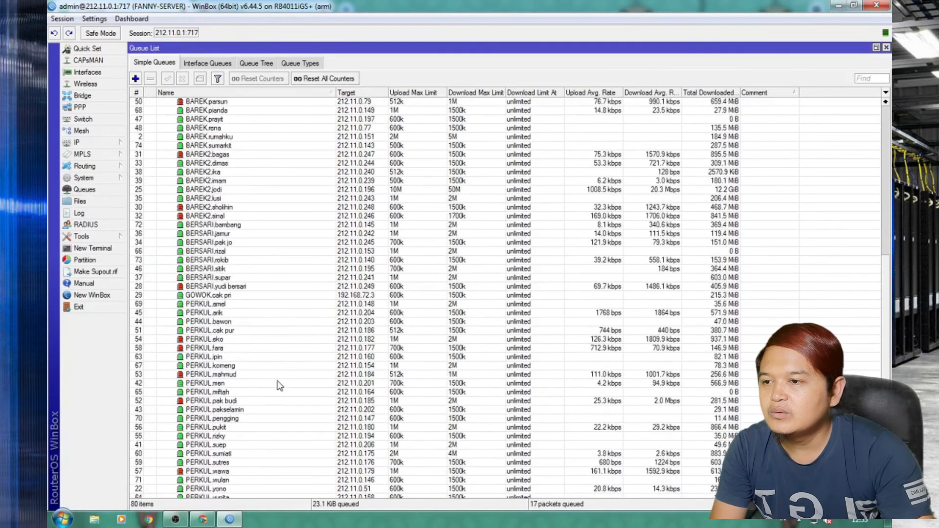
{"action": "left_click", "coordinate": [202, 472]}
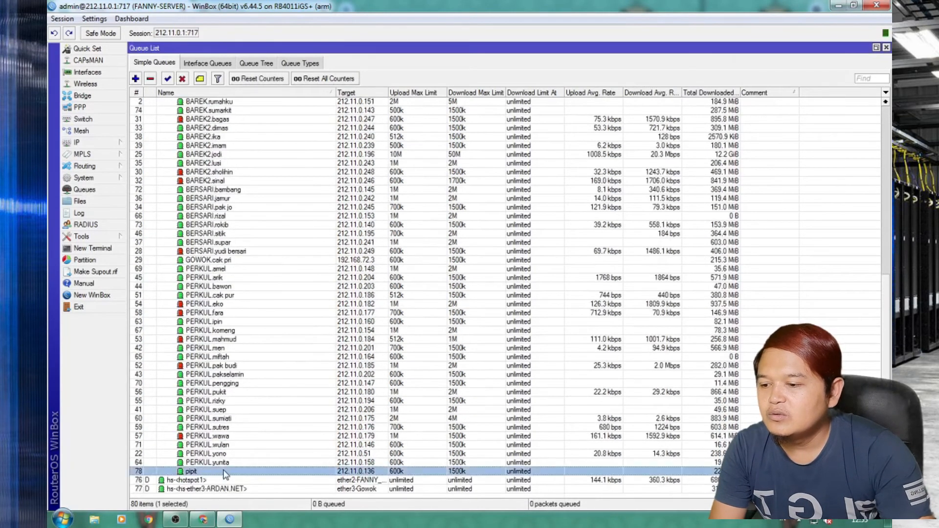
{"action": "double_click", "coordinate": [224, 472]}
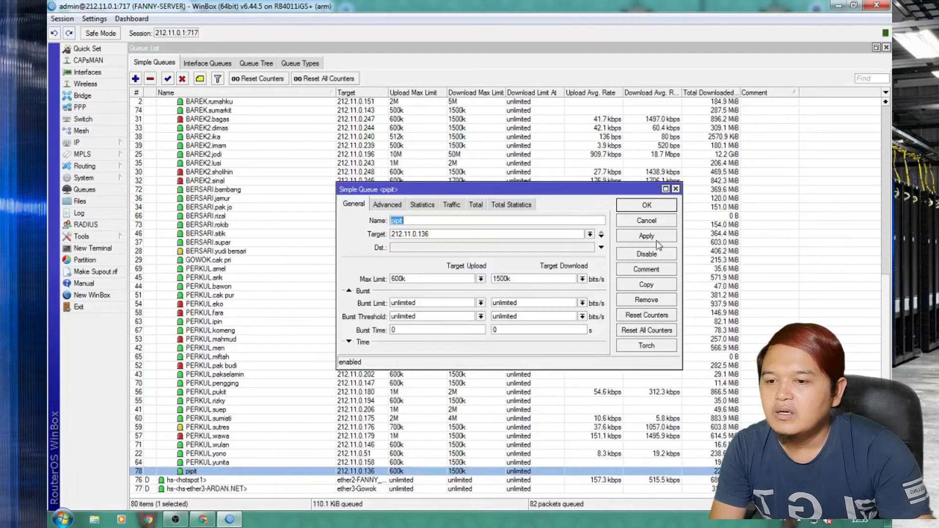
{"action": "left_click", "coordinate": [647, 287]}
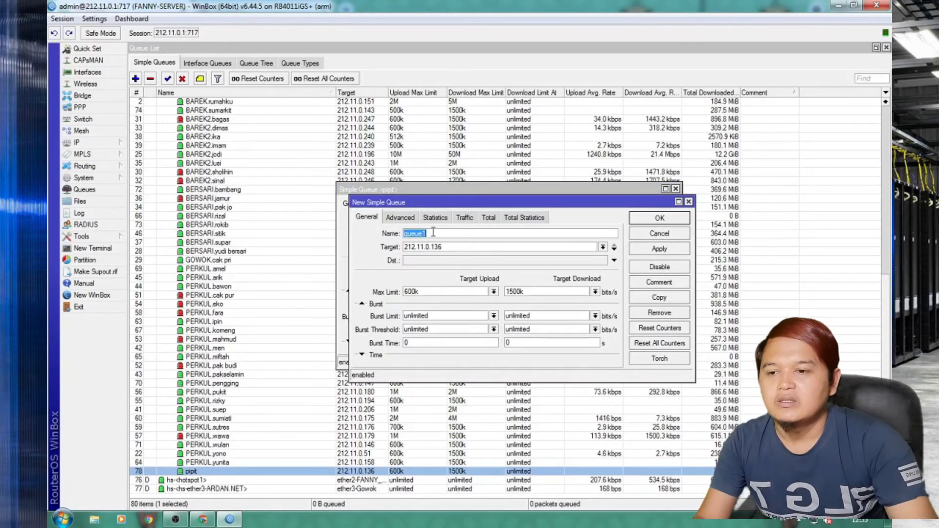
Save the copy as 'bambang 2' for 212.11.0.135 with 600k/1500k limits and check its entry.
{"action": "type", "text": "bambang 2"}
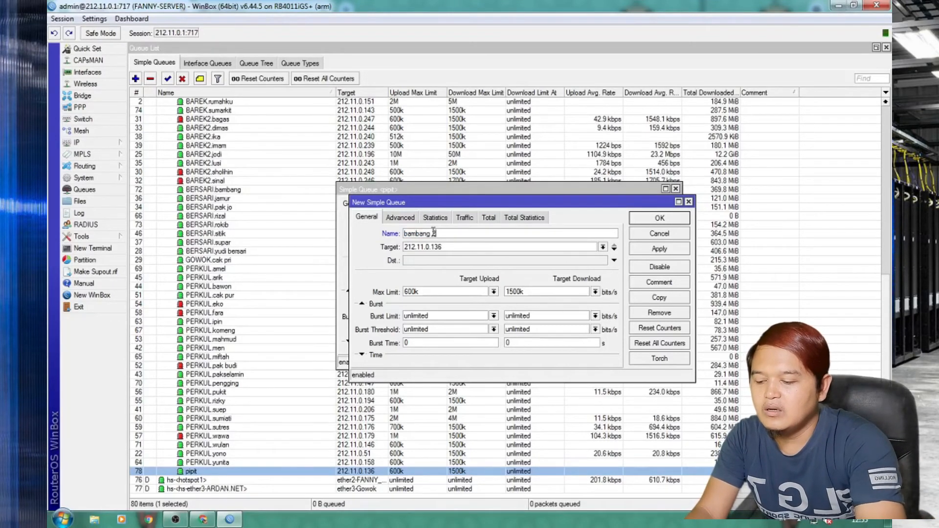
{"action": "key", "text": "BackSpace"}
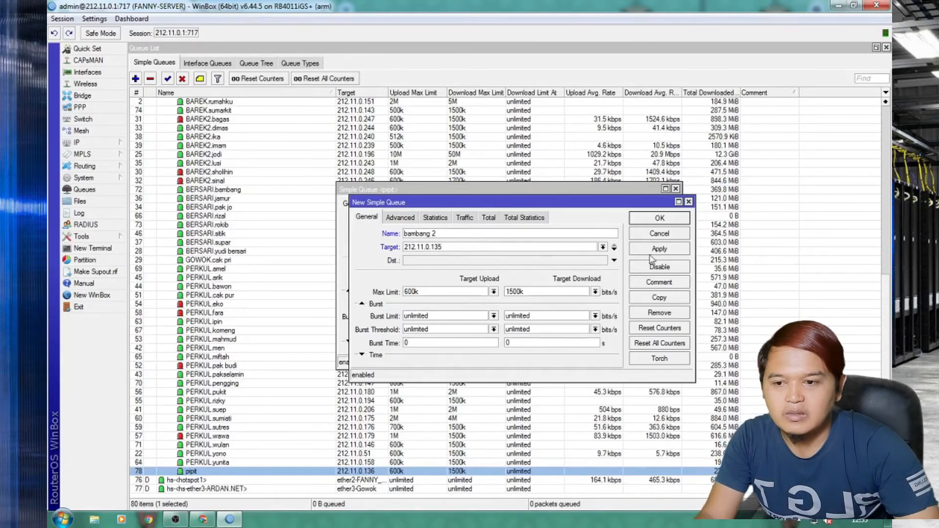
{"action": "left_click", "coordinate": [661, 249]}
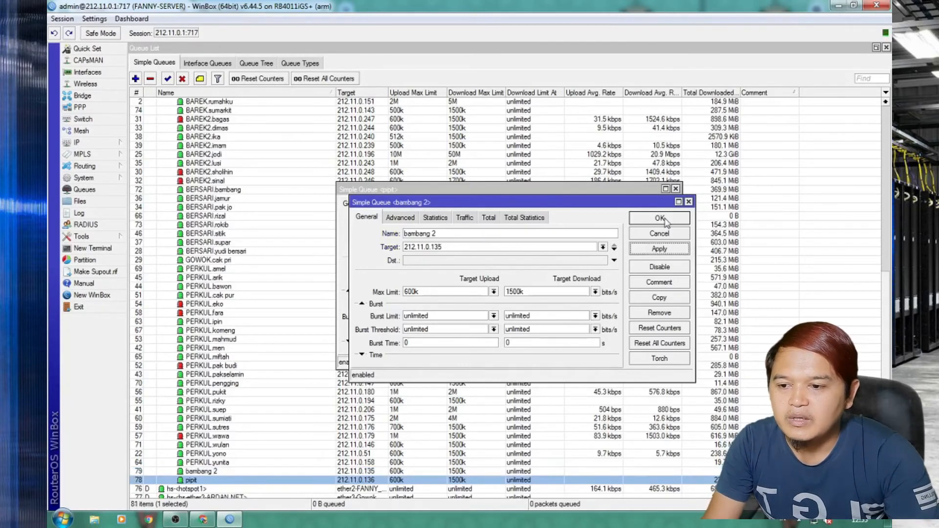
{"action": "left_click", "coordinate": [664, 219]}
{"action": "left_click", "coordinate": [676, 189]}
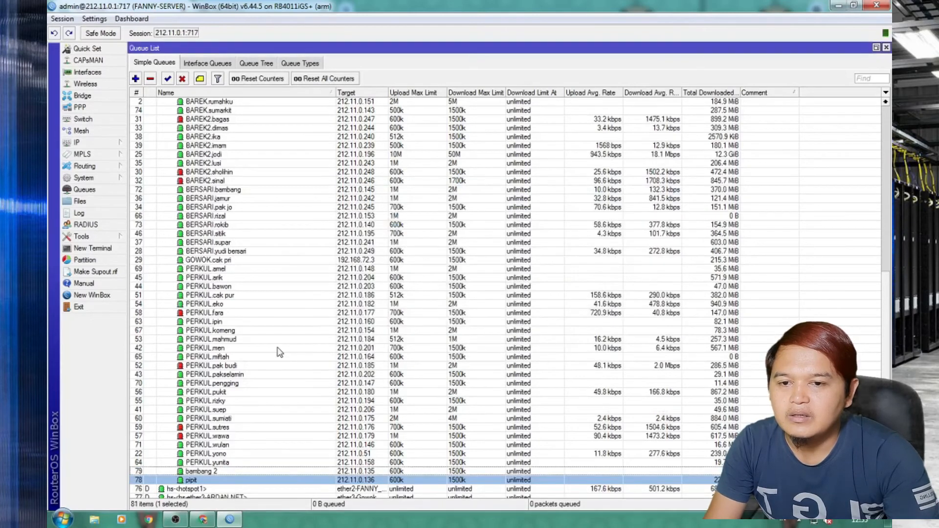
{"action": "scroll", "coordinate": [355, 406], "scroll_direction": "down", "scroll_amount": 1}
{"action": "left_click", "coordinate": [278, 463]}
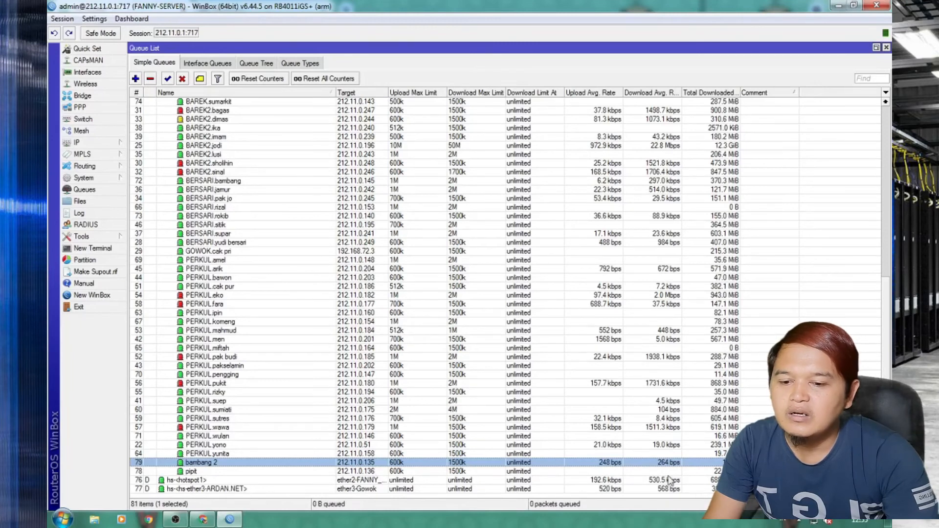
{"action": "left_click", "coordinate": [202, 519]}
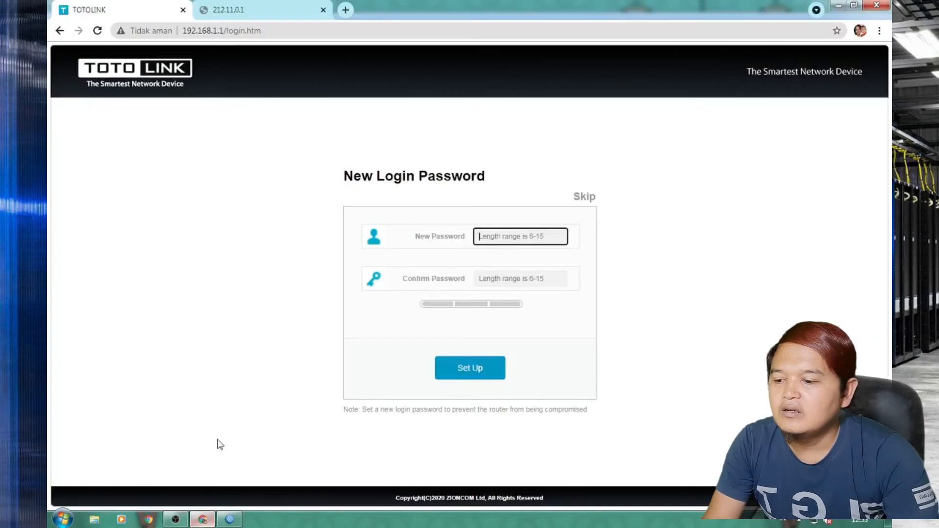
Search Google for 'youtube' in a new tab and open the YouTube site.
{"action": "left_click", "coordinate": [345, 11]}
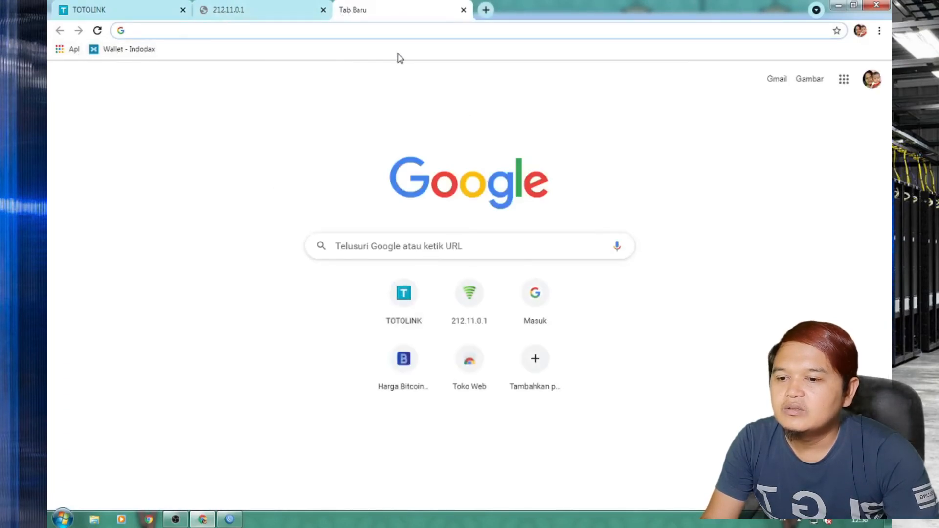
{"action": "type", "text": "youtube"}
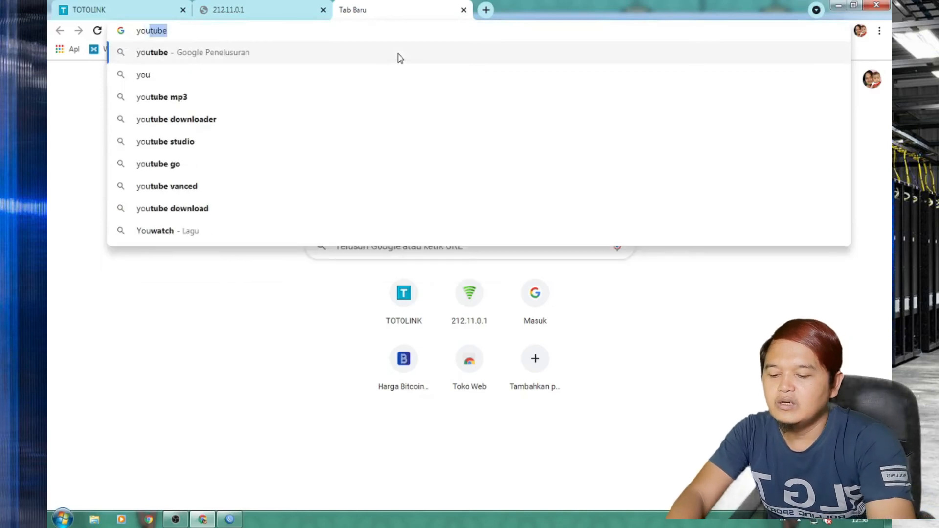
{"action": "left_click", "coordinate": [248, 58]}
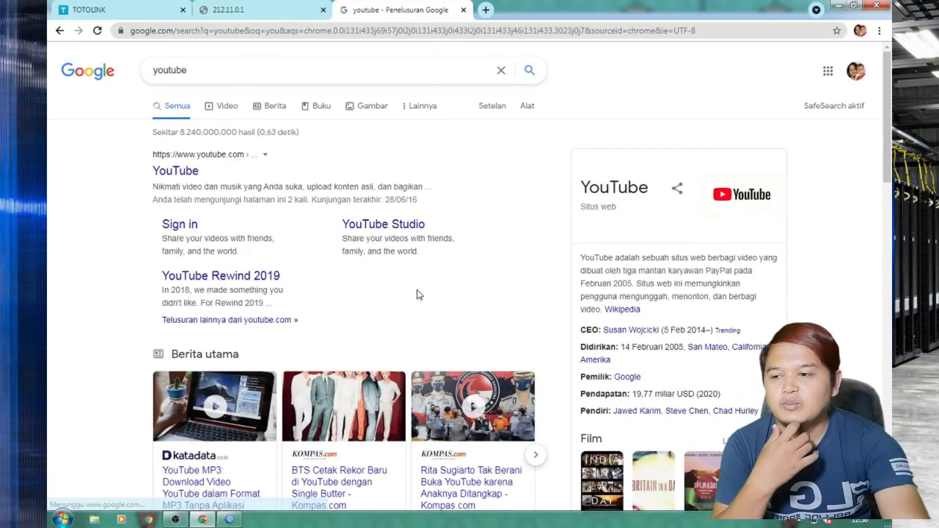
{"action": "left_click", "coordinate": [183, 176]}
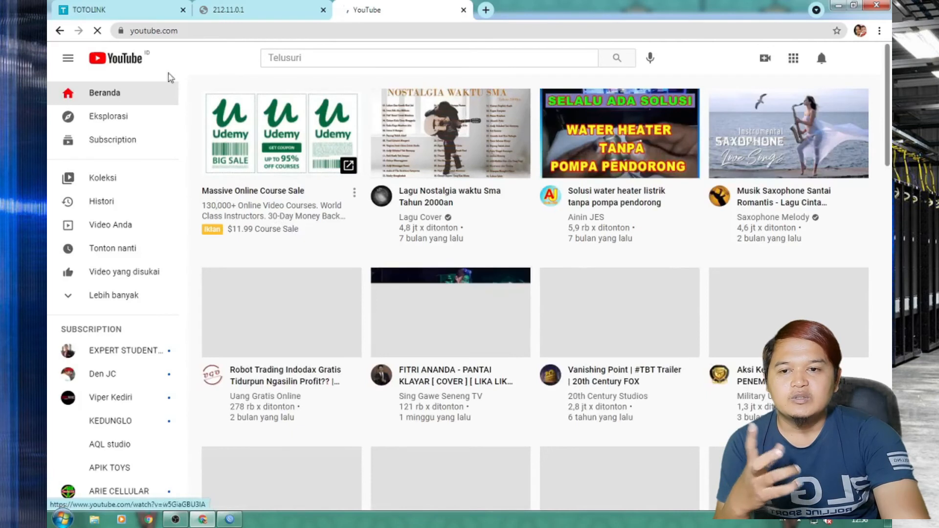
Play the ZENFONE IS BACK video to test the internet, then return to the TOTOLINK tab.
{"action": "left_click", "coordinate": [93, 8]}
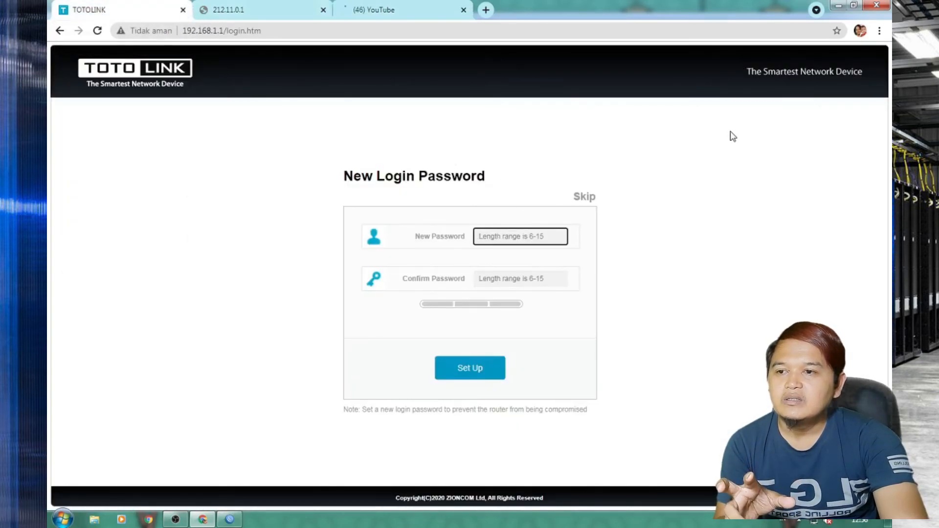
{"action": "left_click", "coordinate": [398, 15]}
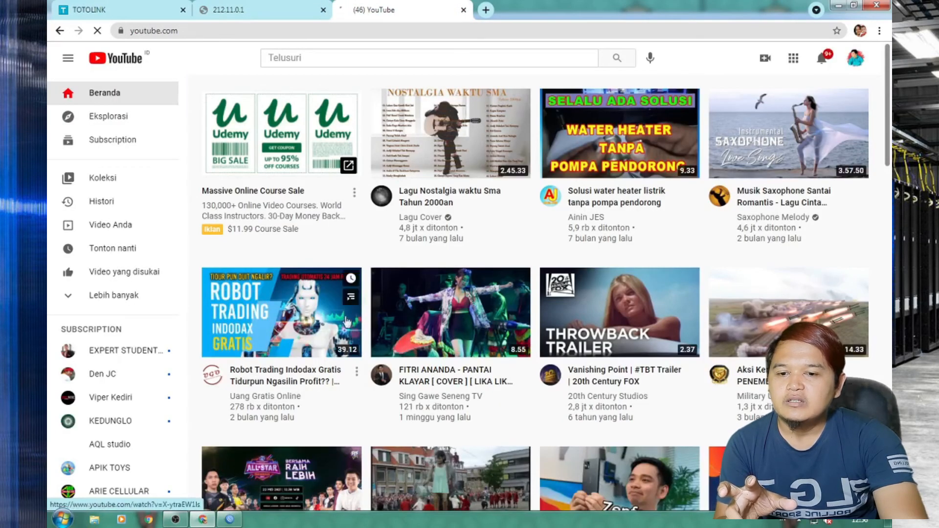
{"action": "scroll", "coordinate": [292, 326], "scroll_direction": "down", "scroll_amount": 2}
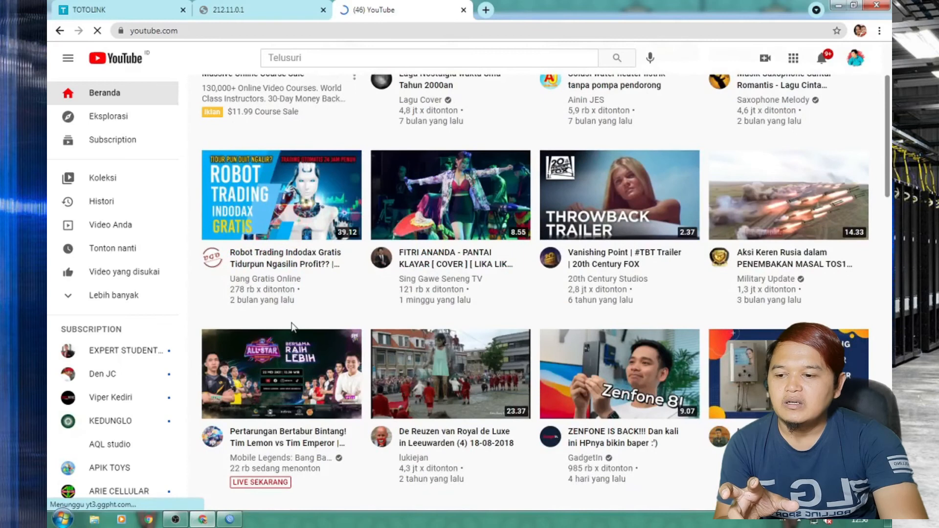
{"action": "scroll", "coordinate": [292, 326], "scroll_direction": "down", "scroll_amount": 1}
{"action": "scroll", "coordinate": [292, 326], "scroll_direction": "up", "scroll_amount": 1}
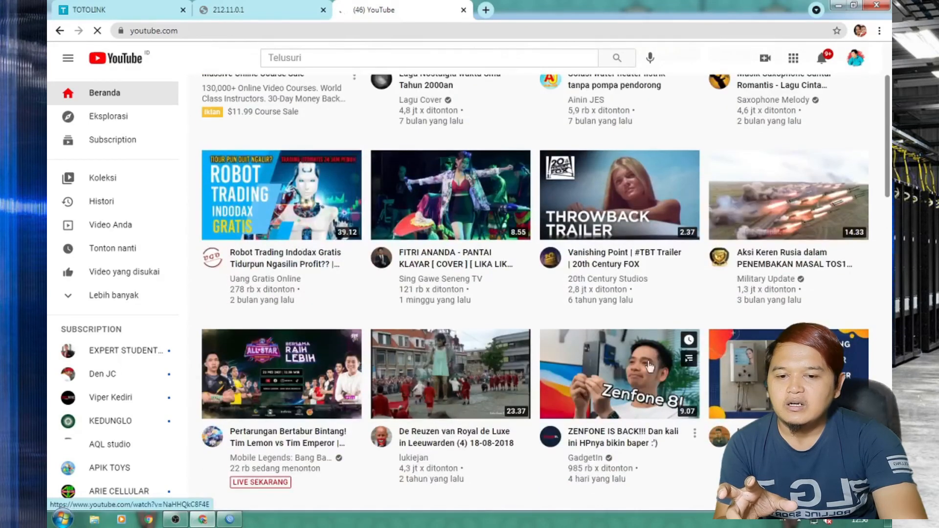
{"action": "left_click", "coordinate": [647, 372]}
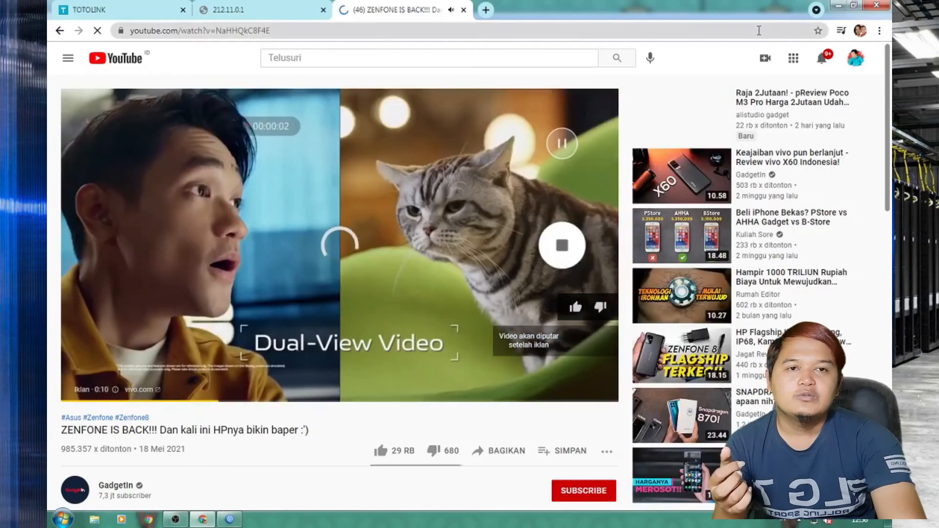
{"action": "left_click", "coordinate": [127, 10]}
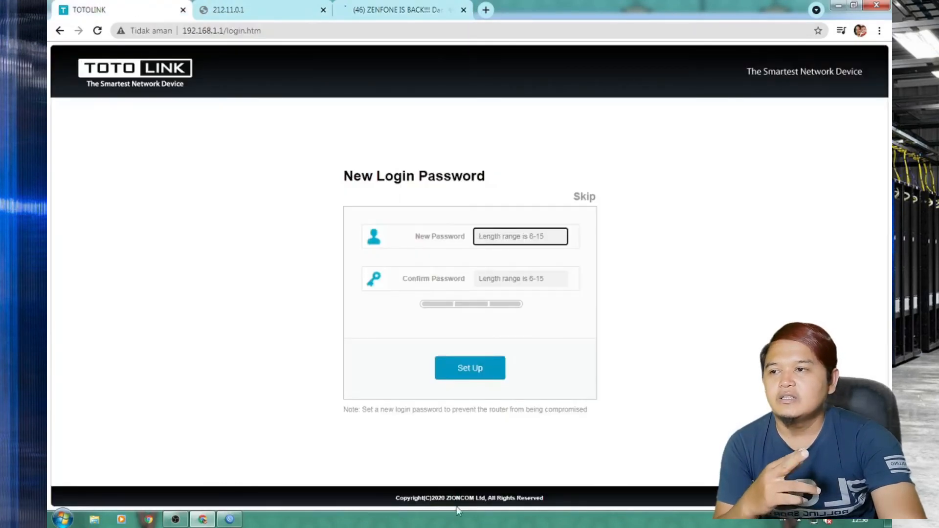
View the 'bambang 2' queue's live traffic, about 1457 kbps download, then bring Chrome back.
{"action": "left_click", "coordinate": [837, 6]}
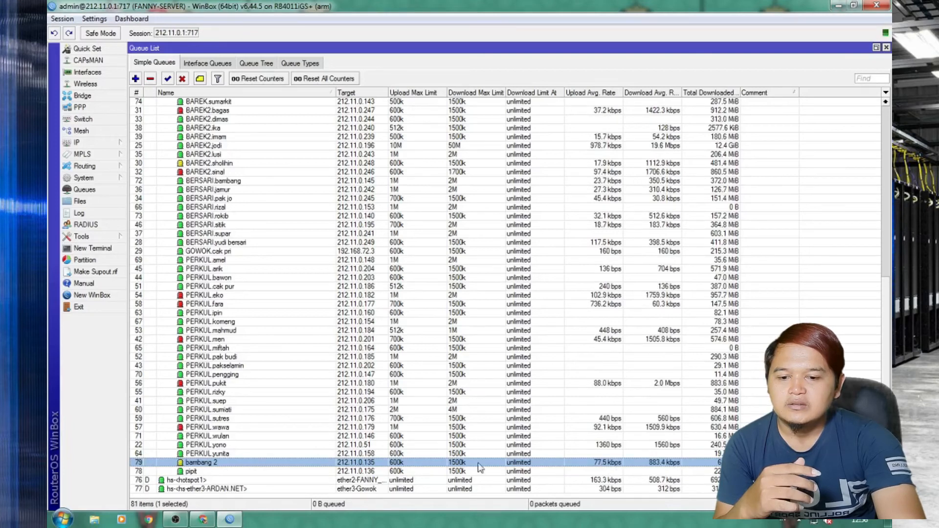
{"action": "double_click", "coordinate": [434, 465]}
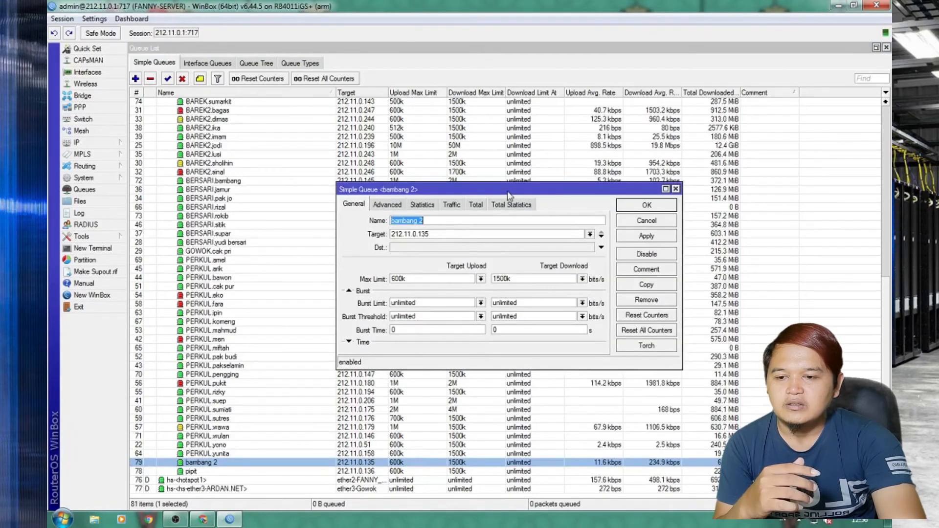
{"action": "left_click", "coordinate": [452, 206]}
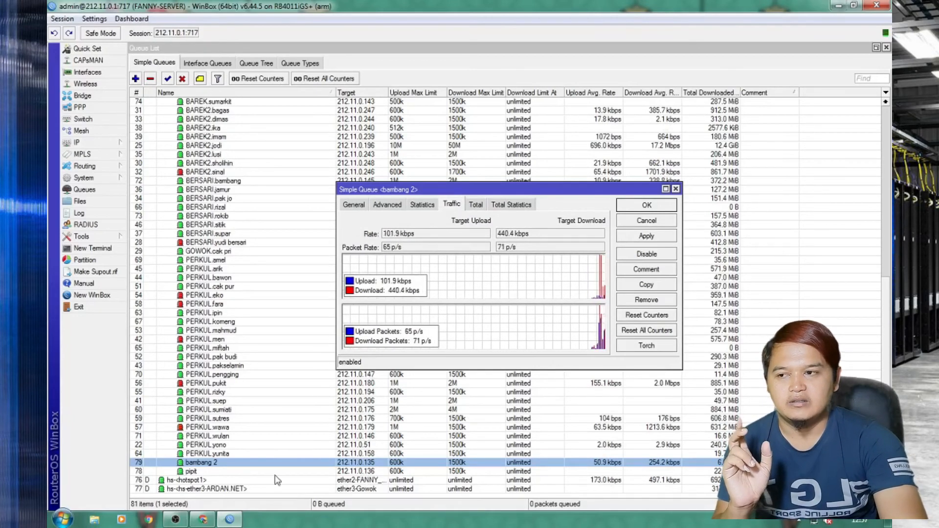
{"action": "left_click", "coordinate": [202, 520]}
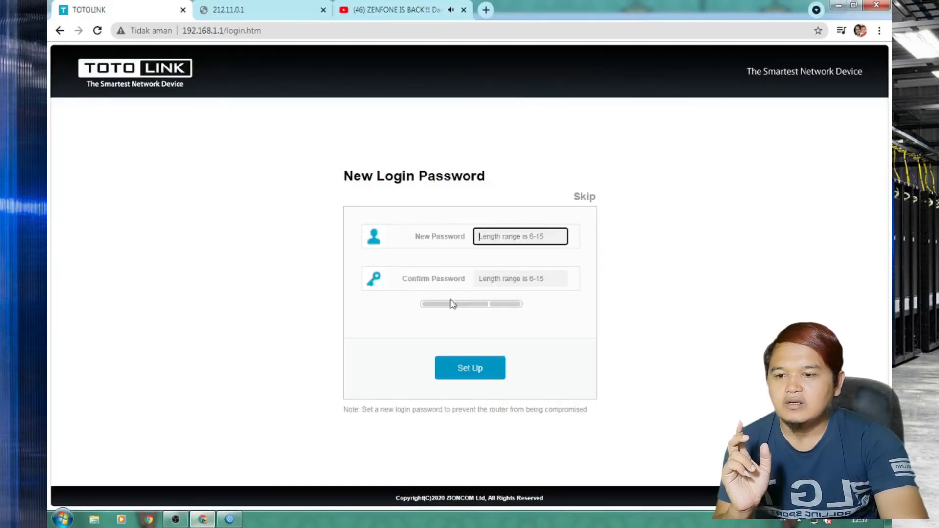
Skip the new-password prompt and log in with the admin password and captcha code.
{"action": "left_click", "coordinate": [97, 31]}
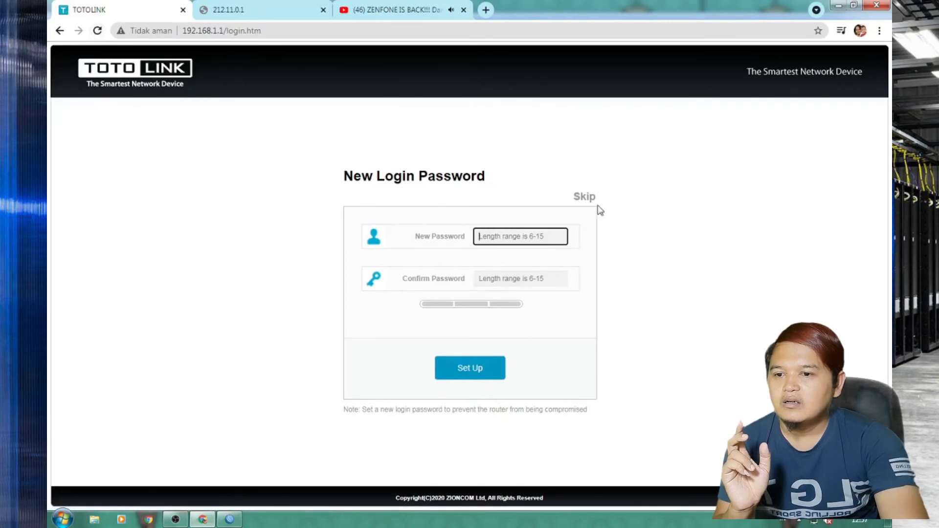
{"action": "left_click", "coordinate": [582, 204]}
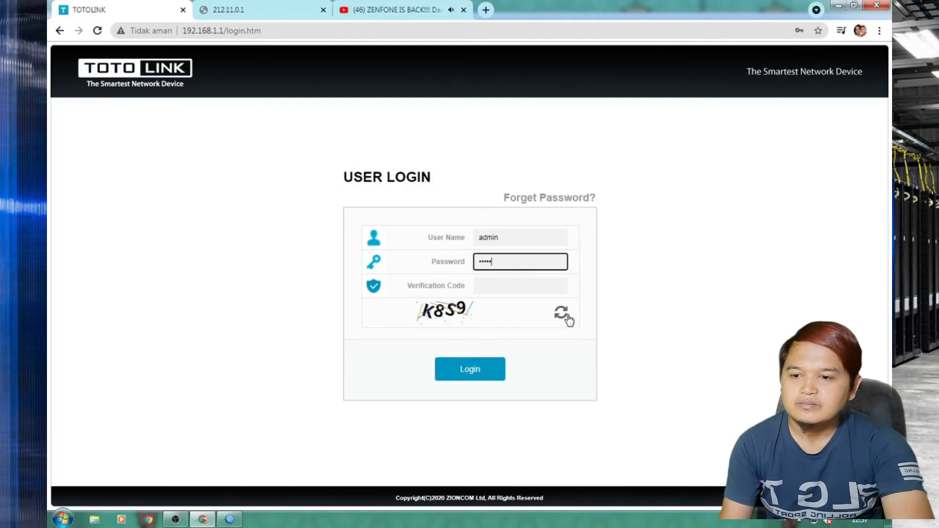
{"action": "left_click", "coordinate": [487, 284]}
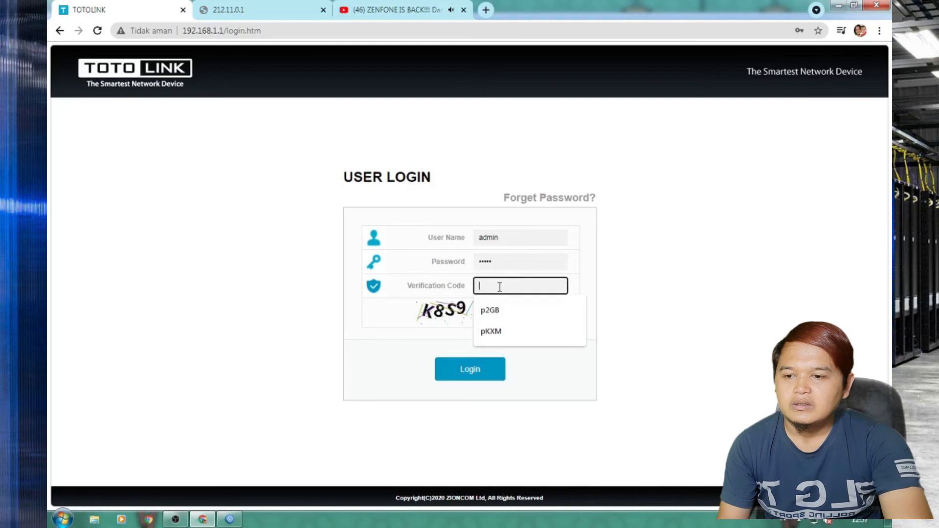
{"action": "type", "text": "k8"}
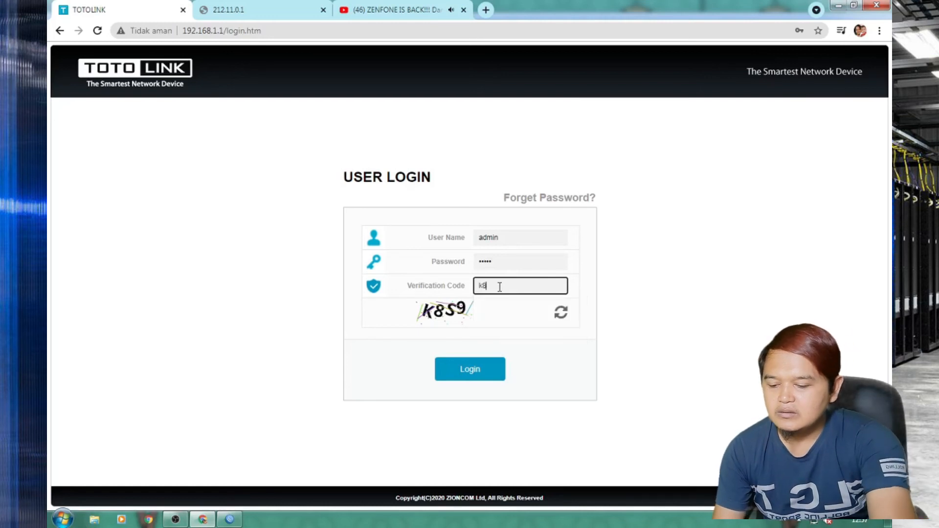
{"action": "type", "text": "s9"}
{"action": "key", "text": "Return"}
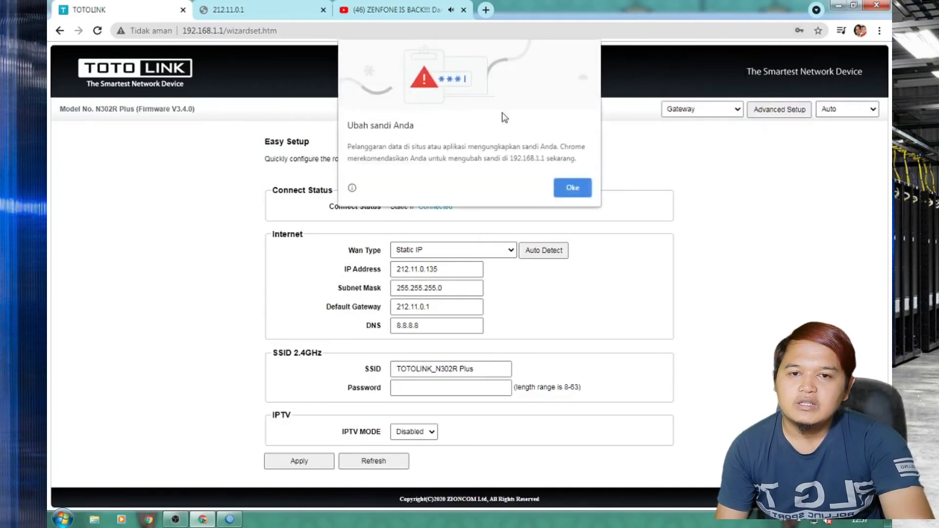
{"action": "left_click", "coordinate": [568, 185]}
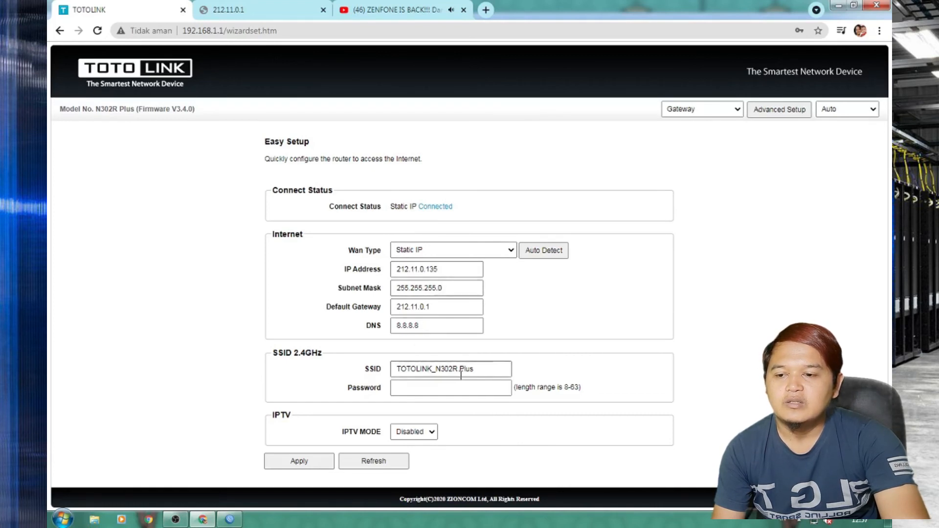
Trim the 2.4GHz SSID to 'TOTOLINK', enter a Wi-Fi password, and apply Easy Setup.
{"action": "left_click_drag", "start_coordinate": [476, 369], "coordinate": [438, 370]}
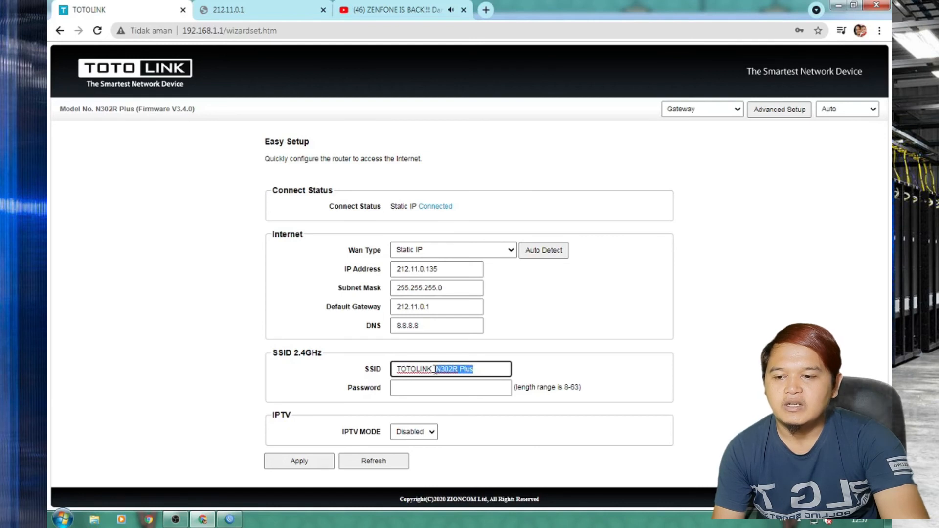
{"action": "key", "text": "BackSpace"}
{"action": "key", "text": "BackSpace"}
{"action": "left_click", "coordinate": [410, 390]}
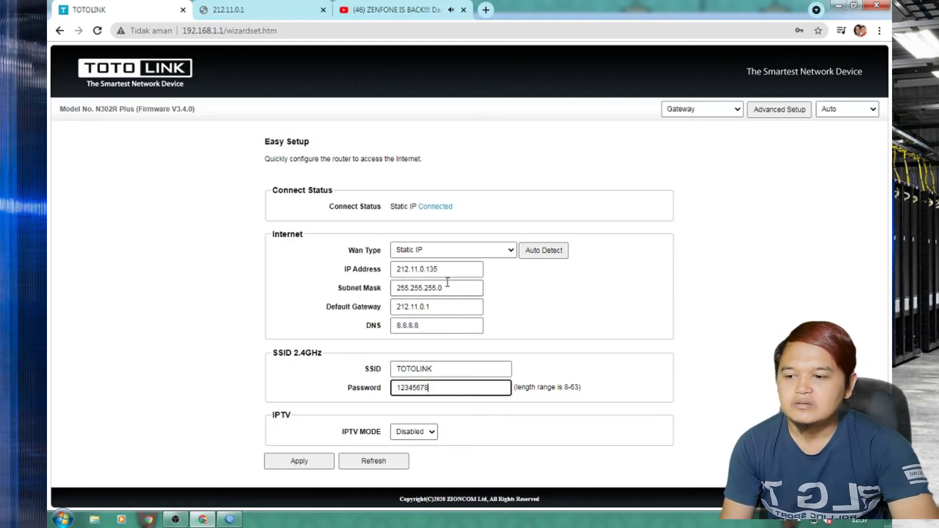
{"action": "left_click", "coordinate": [302, 462]}
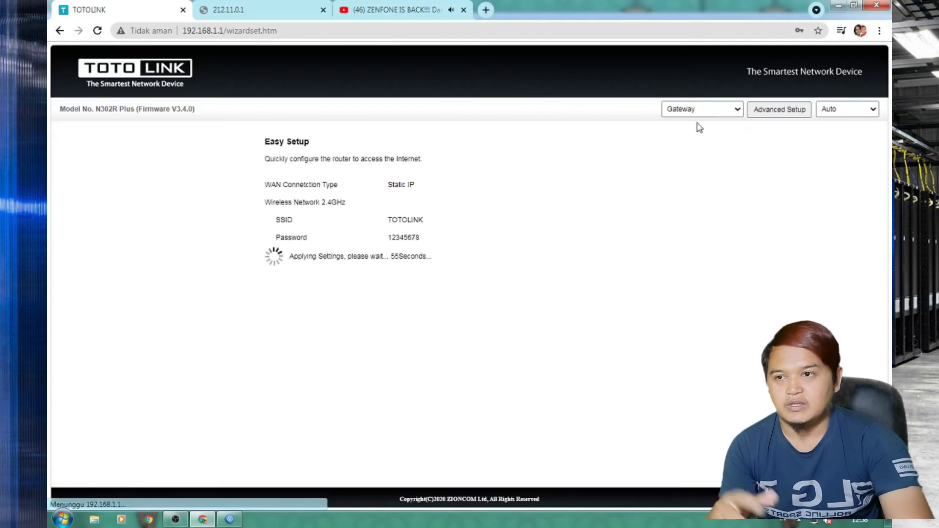
Once the TOTOLINK settings finish applying, minimize Chrome to return to the WinBox login window.
{"action": "left_click", "coordinate": [839, 8]}
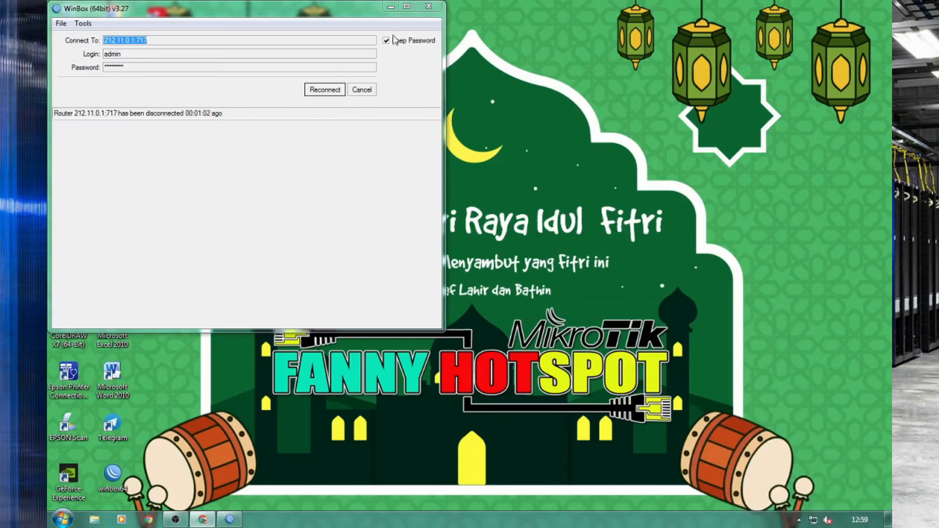
Close the disconnected WinBox login window, then stop the OBS screen recording.
{"action": "left_click", "coordinate": [435, 8]}
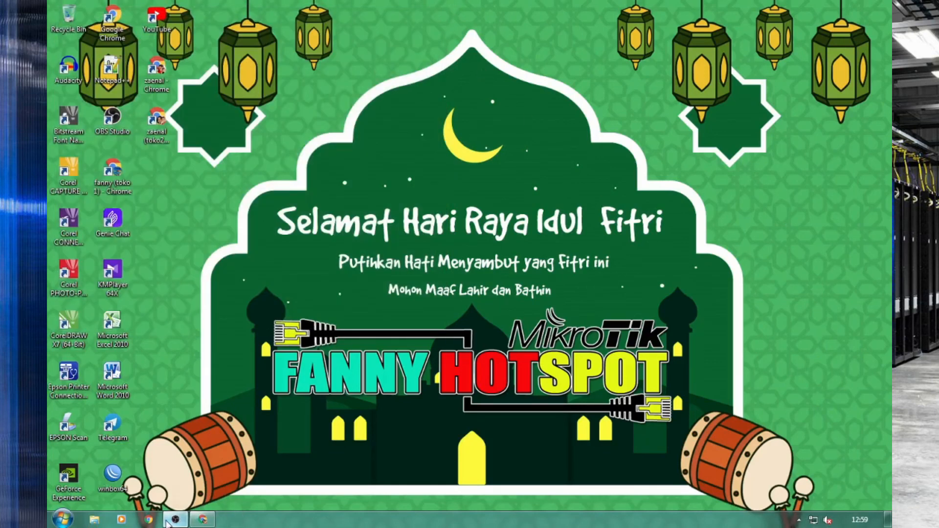
{"action": "left_click", "coordinate": [169, 522]}
{"action": "left_click", "coordinate": [814, 432]}
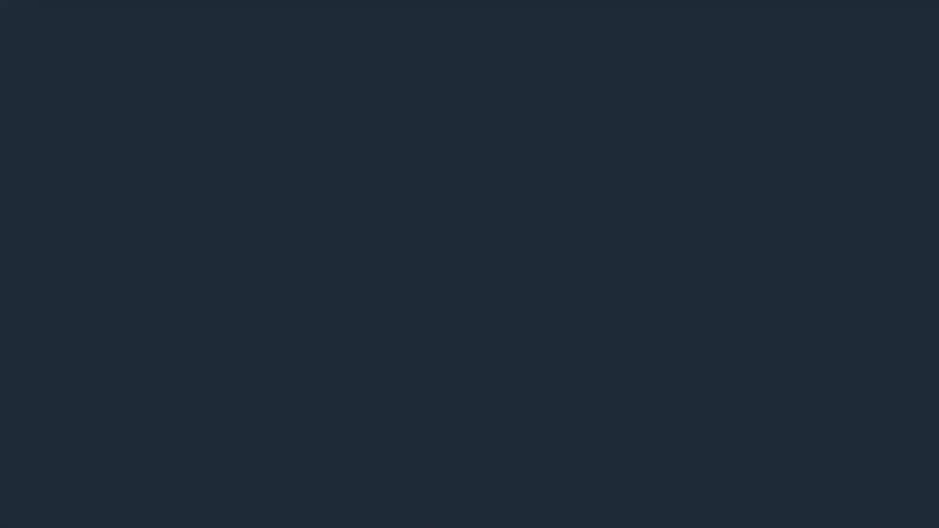